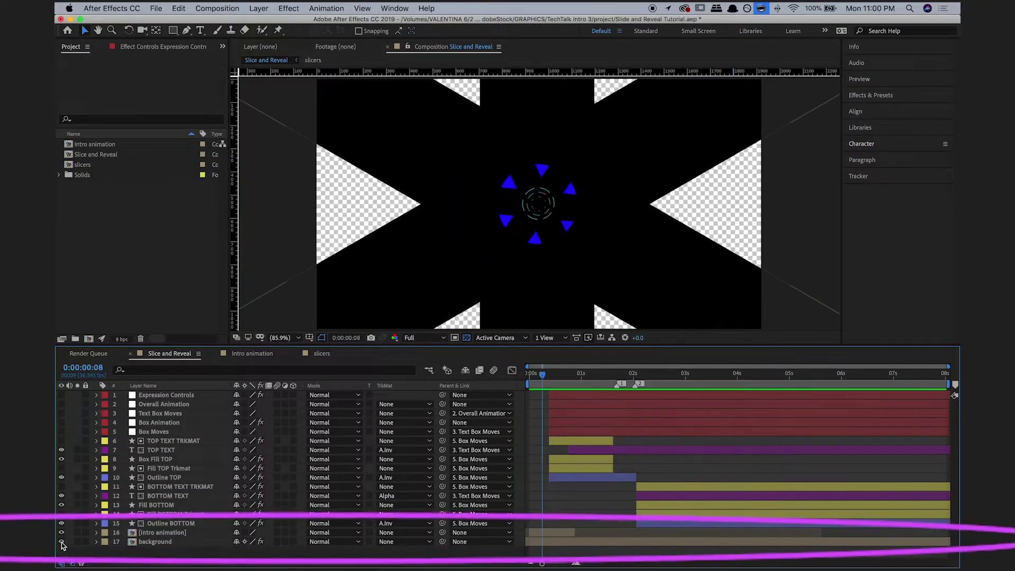
Step: Toggle the visibility of the background and Intro animation layers to see what each contributes
{"action": "left_click", "coordinate": [61, 541]}
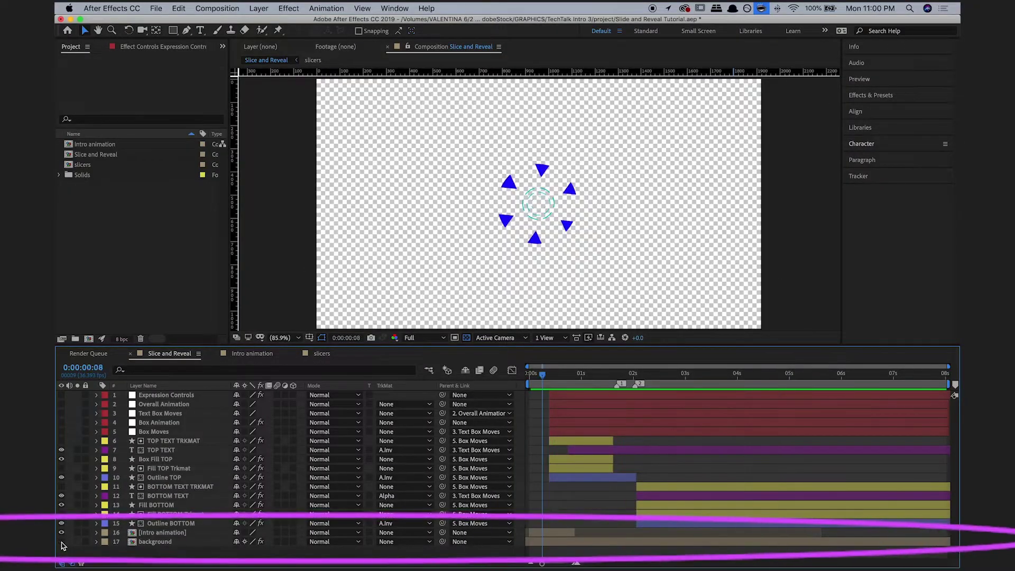
{"action": "left_click", "coordinate": [61, 541]}
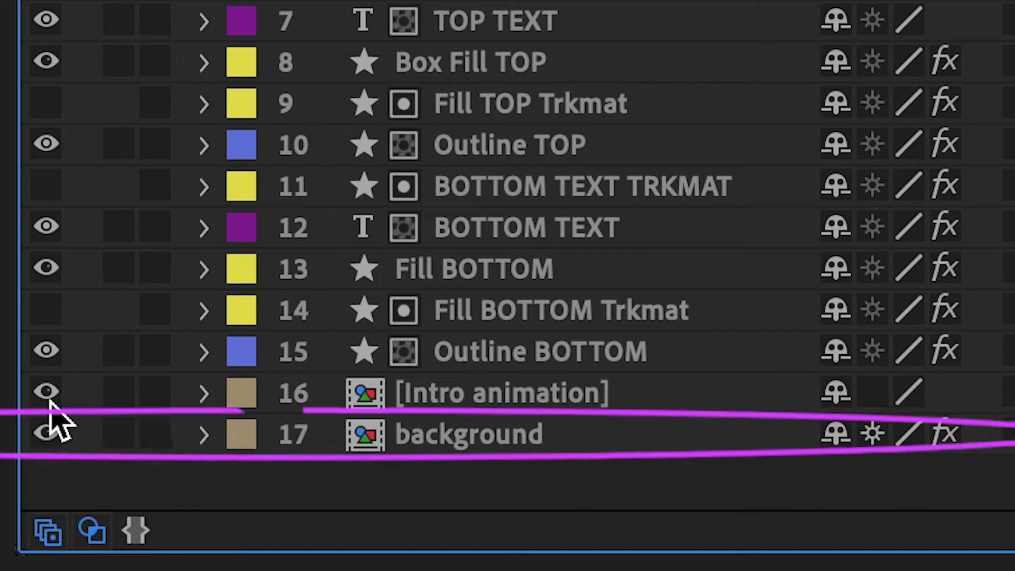
{"action": "left_click", "coordinate": [62, 533]}
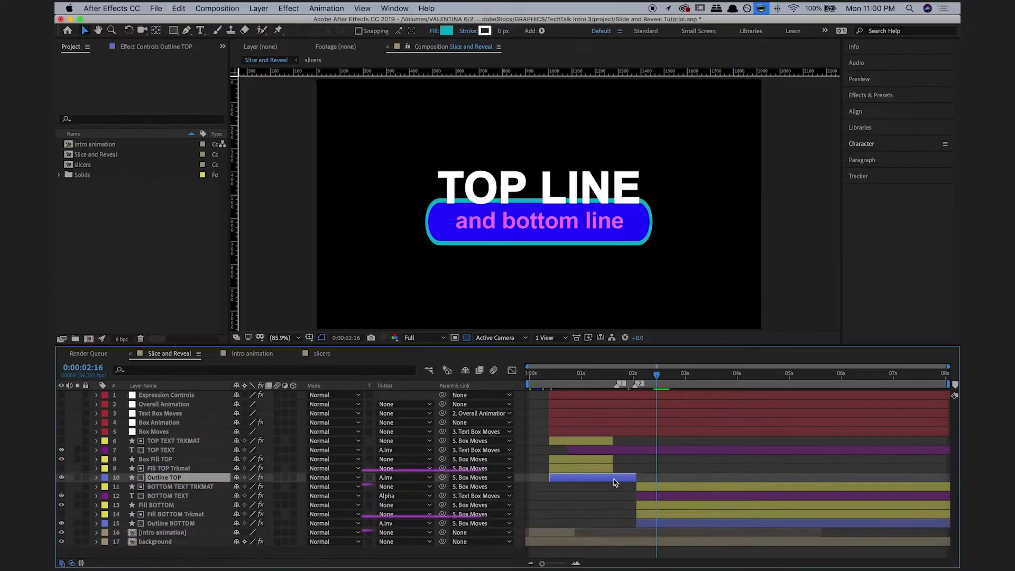
Step: Hide and reshow the Outline TOP and Outline BOTTOM layers to examine the box outlines
{"action": "left_click", "coordinate": [650, 523], "text": "super"}
{"action": "left_click", "coordinate": [19, 352]}
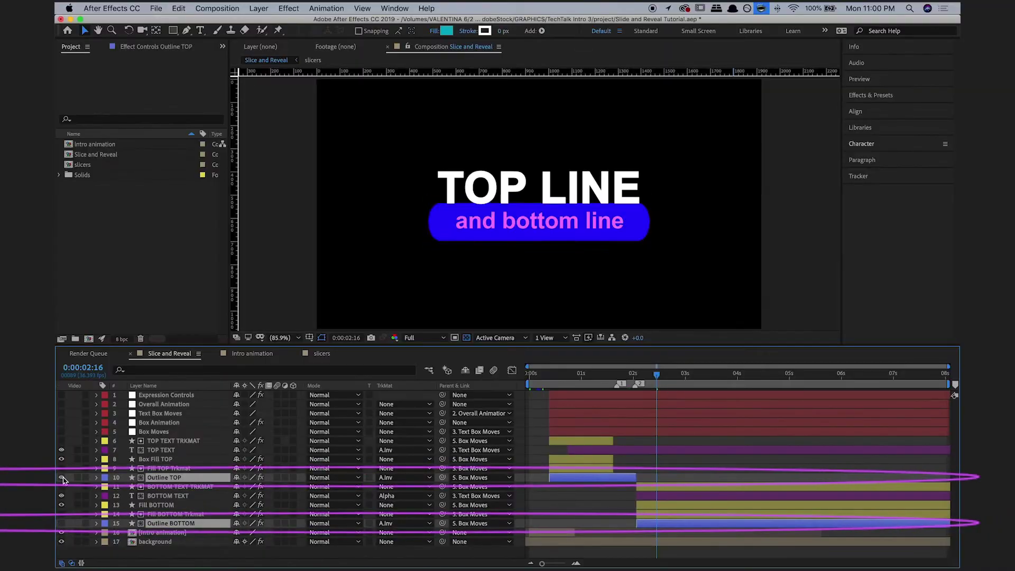
{"action": "left_click", "coordinate": [19, 352]}
{"action": "left_click", "coordinate": [20, 351]}
{"action": "left_click", "coordinate": [62, 477]}
Step: Select the Fill BOTTOM and Box Fill TOP layers and toggle the fill's visibility to examine the box fills
{"action": "left_click", "coordinate": [691, 470]}
{"action": "left_click", "coordinate": [668, 507]}
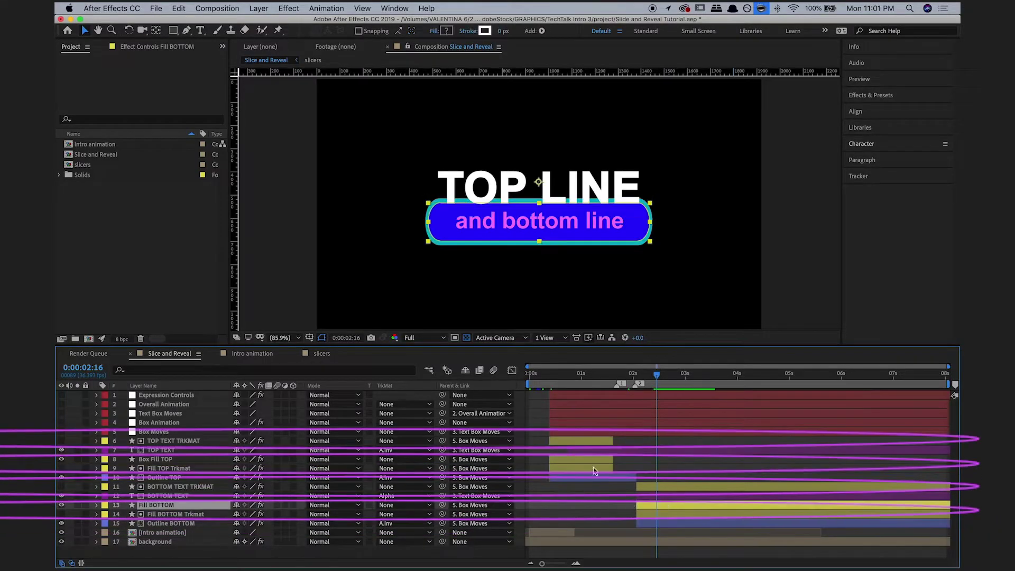
{"action": "left_click", "coordinate": [596, 460], "text": "super"}
{"action": "left_click", "coordinate": [61, 459]}
{"action": "left_click", "coordinate": [61, 459]}
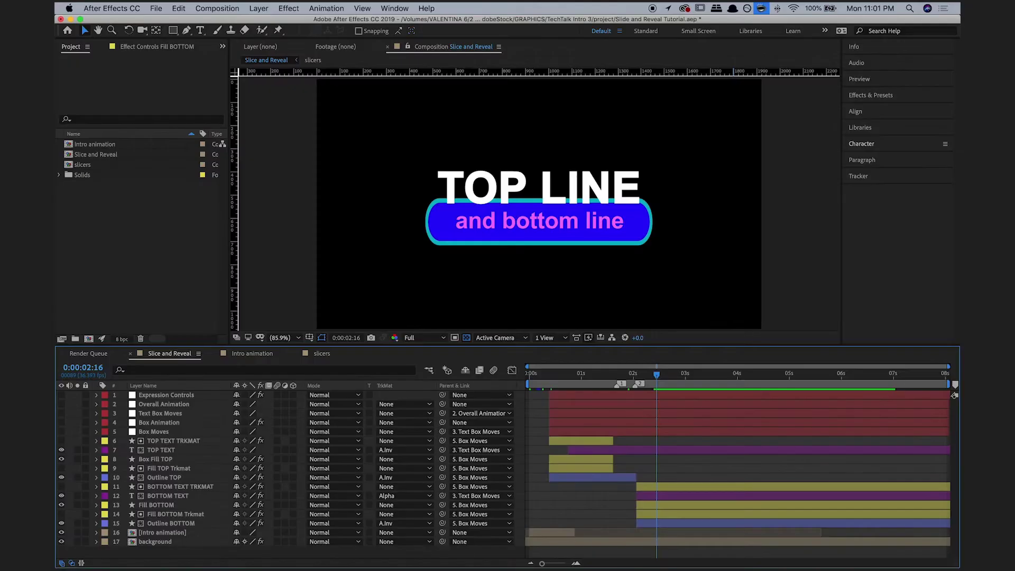
Step: Open Essential Graphics and choose Slice and Reveal as the master composition
{"action": "left_click", "coordinate": [395, 9]}
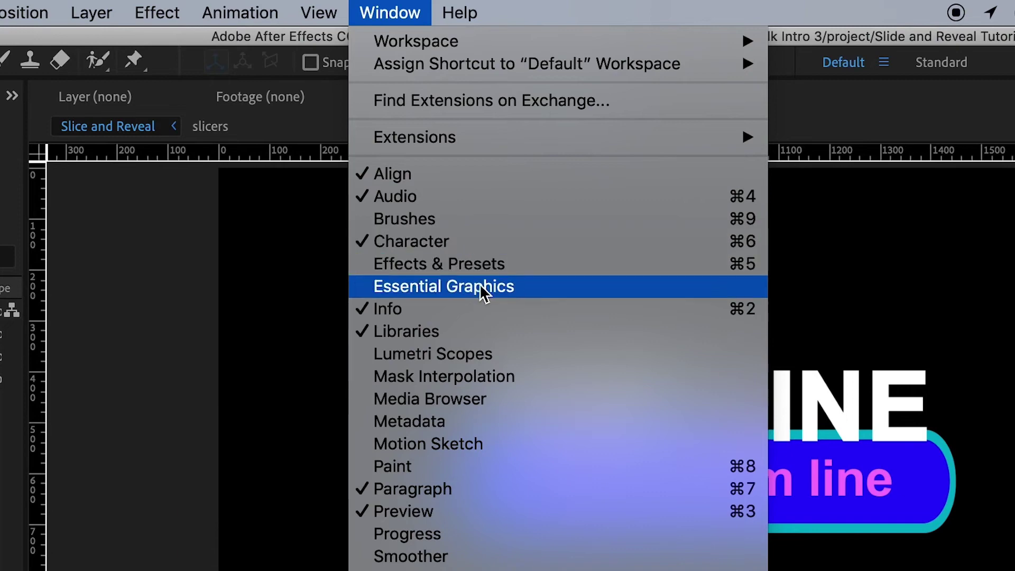
{"action": "left_click", "coordinate": [484, 289]}
{"action": "left_click", "coordinate": [655, 120]}
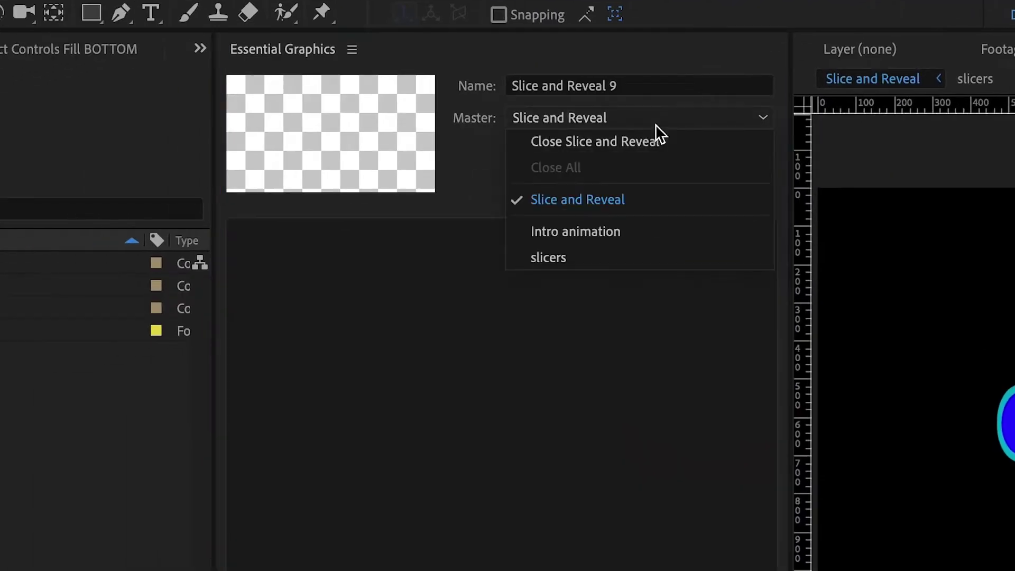
{"action": "left_click", "coordinate": [671, 200]}
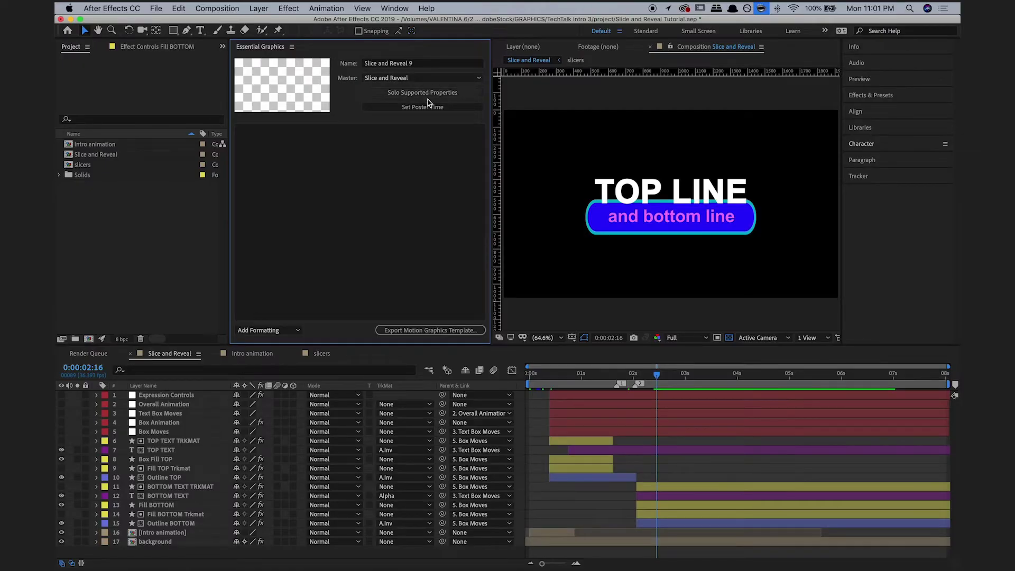
Step: Expand the TOP TEXT and BOTTOM TEXT layers and add TOP TEXT's Source Text to Essential Graphics
{"action": "left_click", "coordinate": [96, 450]}
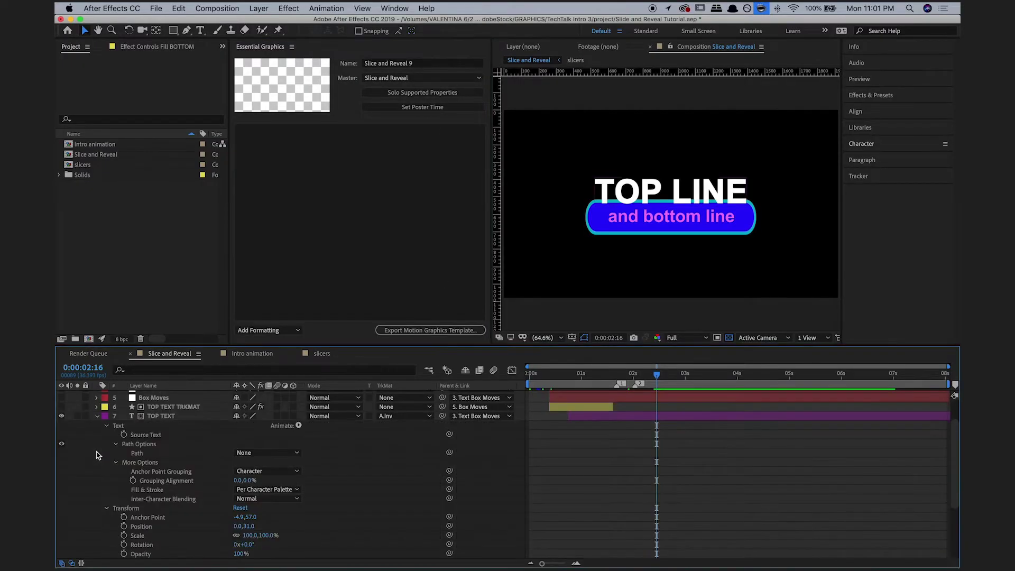
{"action": "scroll", "coordinate": [96, 452], "scroll_direction": "down", "scroll_amount": 5}
{"action": "left_click", "coordinate": [96, 508]}
{"action": "scroll", "coordinate": [96, 507], "scroll_direction": "up", "scroll_amount": 2}
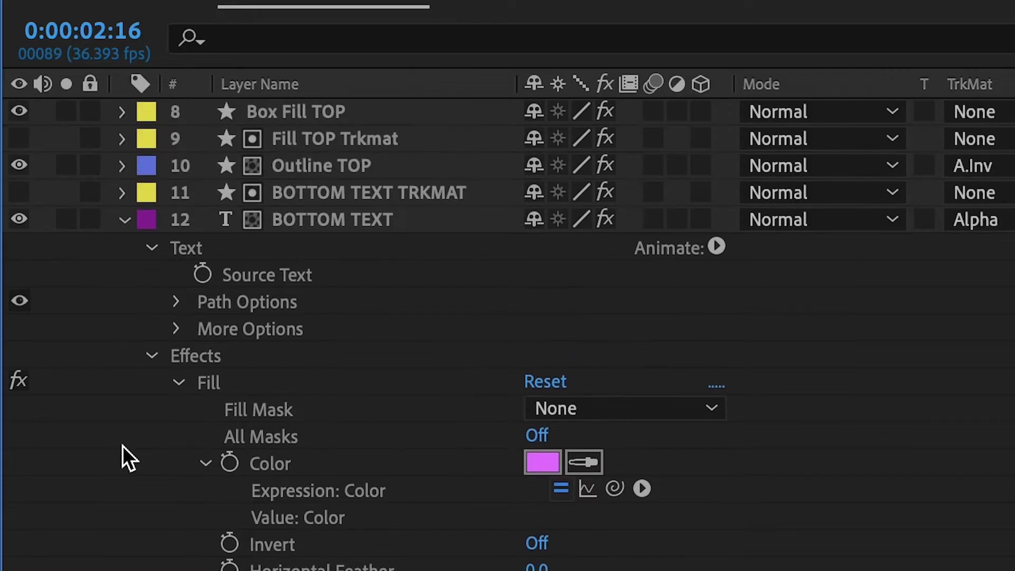
{"action": "scroll", "coordinate": [122, 445], "scroll_direction": "up", "scroll_amount": 8}
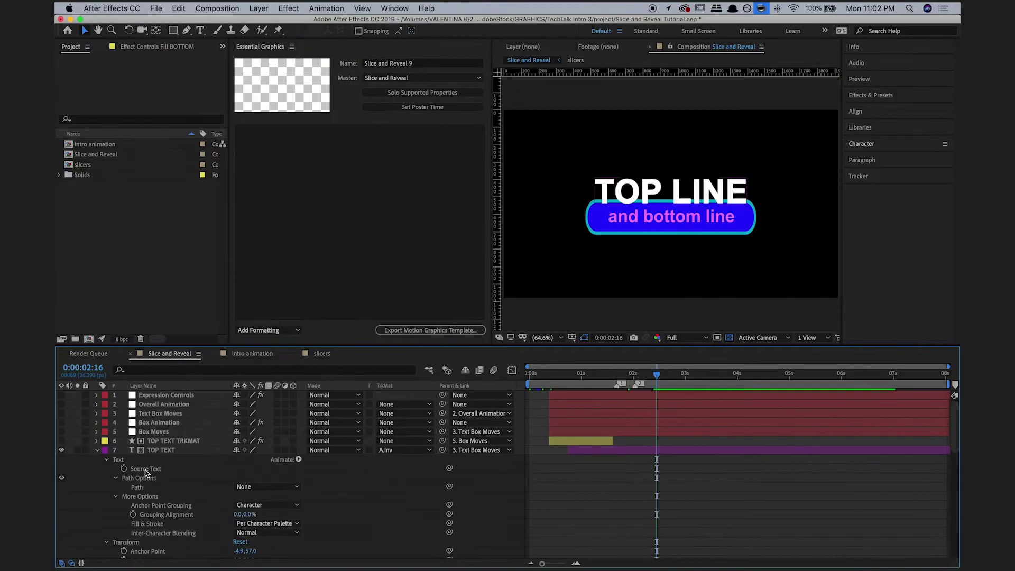
{"action": "left_click_drag", "start_coordinate": [271, 329], "coordinate": [385, 214]}
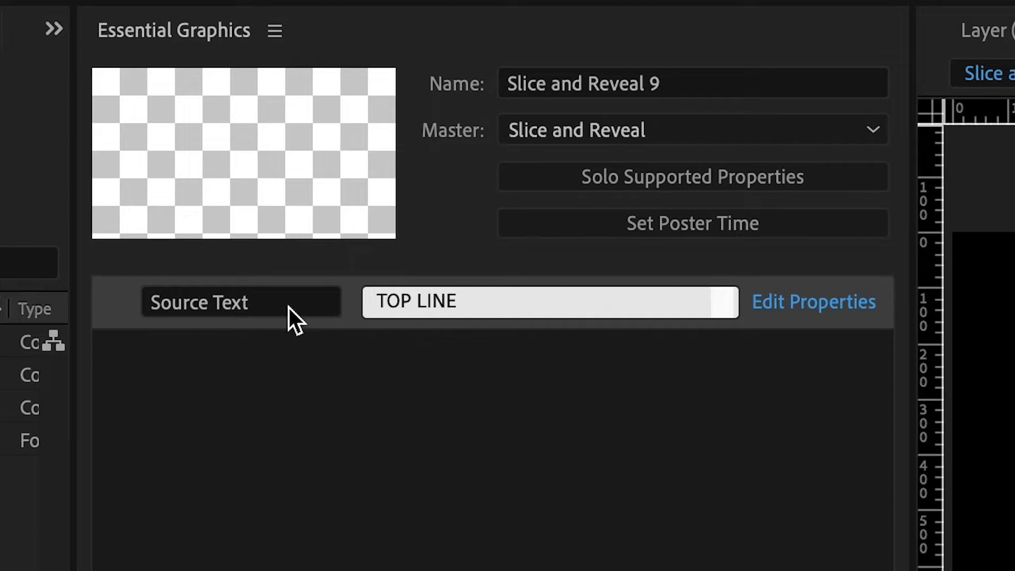
Step: Rename the Source Text control in Essential Graphics as Top Text
{"action": "left_click", "coordinate": [289, 307]}
{"action": "left_click_drag", "start_coordinate": [283, 306], "coordinate": [90, 304]}
{"action": "type", "text": "Top"}
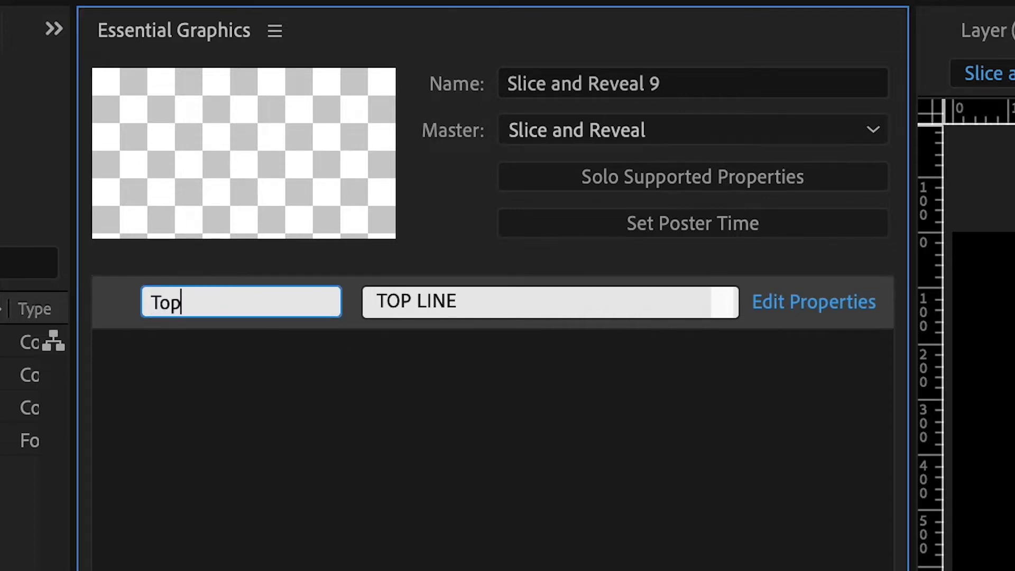
{"action": "key", "text": "Return"}
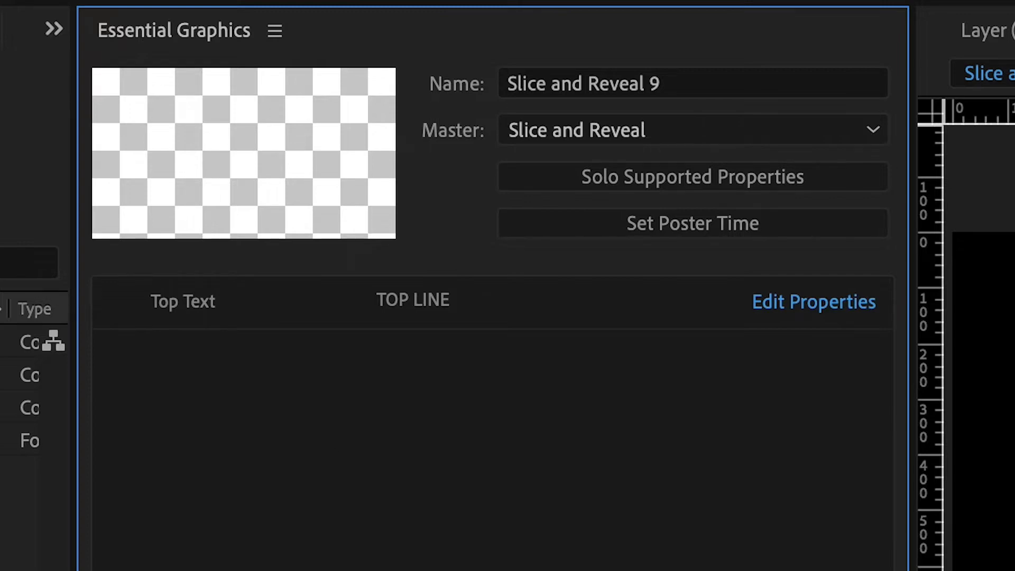
Step: Enable custom font selection, font size adjustment and faux styles for the Top Text control
{"action": "left_click", "coordinate": [786, 316]}
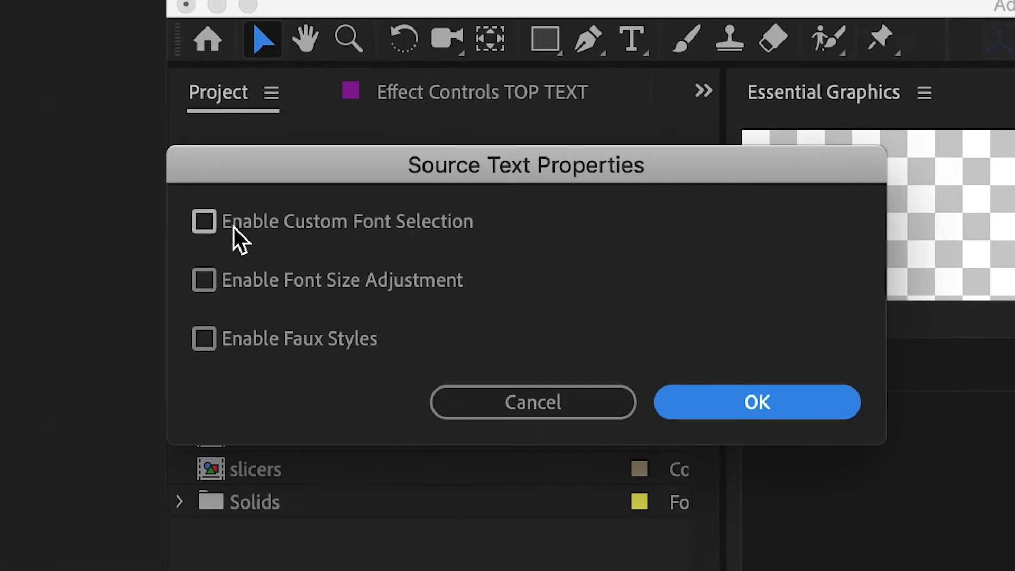
{"action": "left_click", "coordinate": [211, 222]}
{"action": "left_click", "coordinate": [209, 280]}
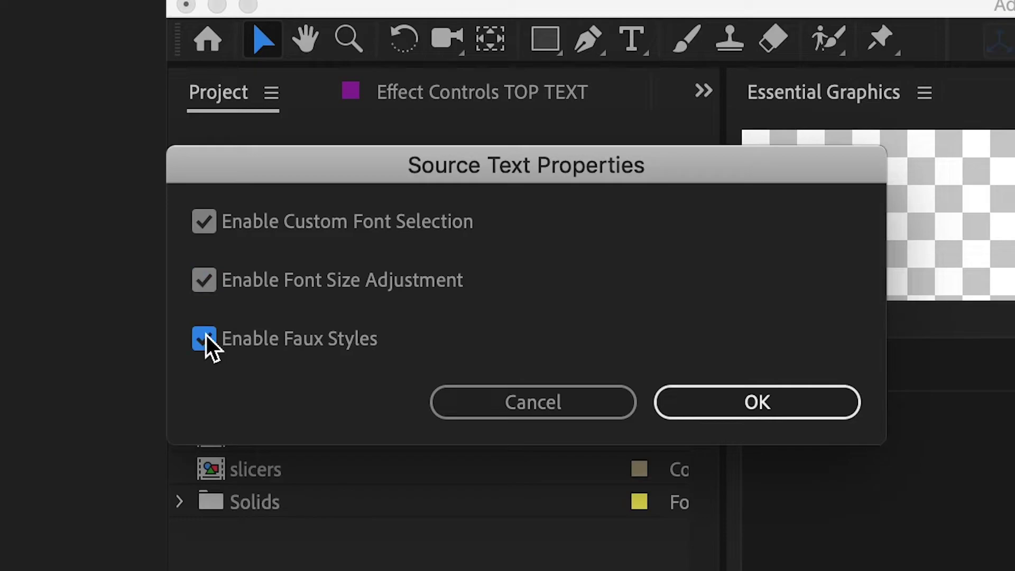
Step: Add BOTTOM TEXT's Source Text to Essential Graphics as Bottom Text with font, size and faux style options
{"action": "left_click", "coordinate": [144, 464]}
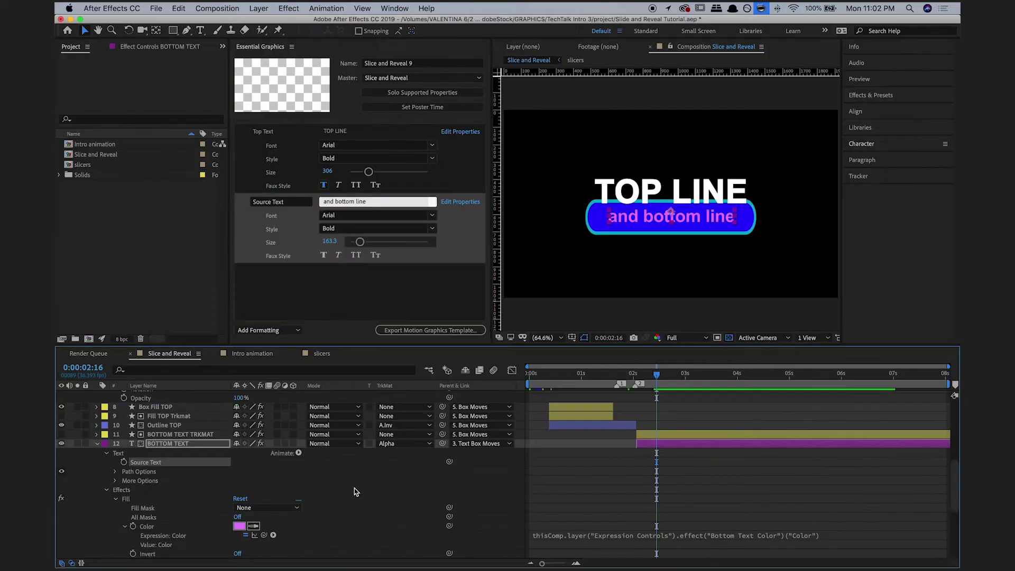
{"action": "scroll", "coordinate": [355, 489], "scroll_direction": "up", "scroll_amount": 10}
{"action": "left_click", "coordinate": [293, 202]}
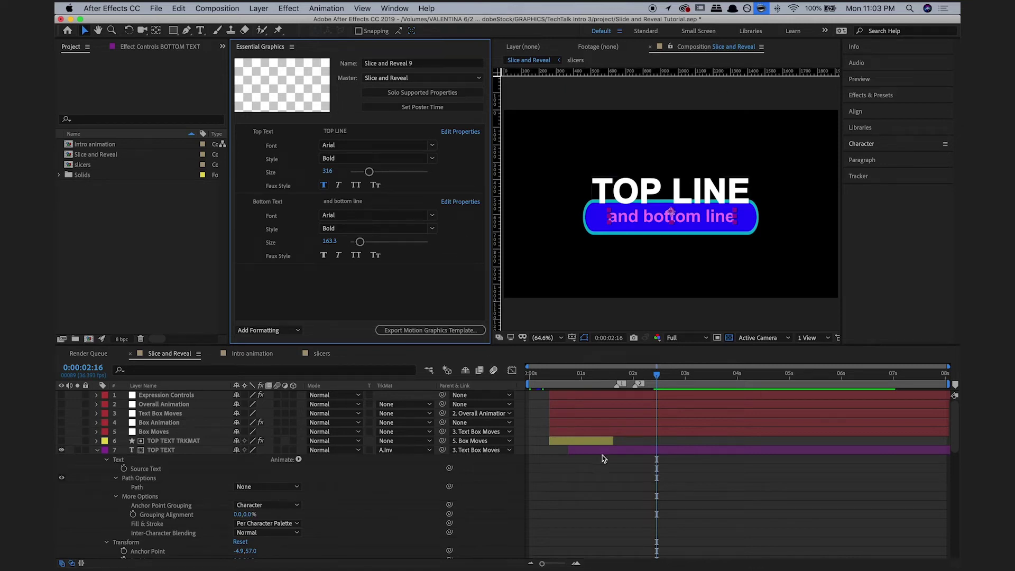
Step: Apply the Fill effect to the TOP TEXT layer and locate its Position and Opacity properties
{"action": "left_click", "coordinate": [602, 450]}
{"action": "scroll", "coordinate": [378, 459], "scroll_direction": "down", "scroll_amount": 5}
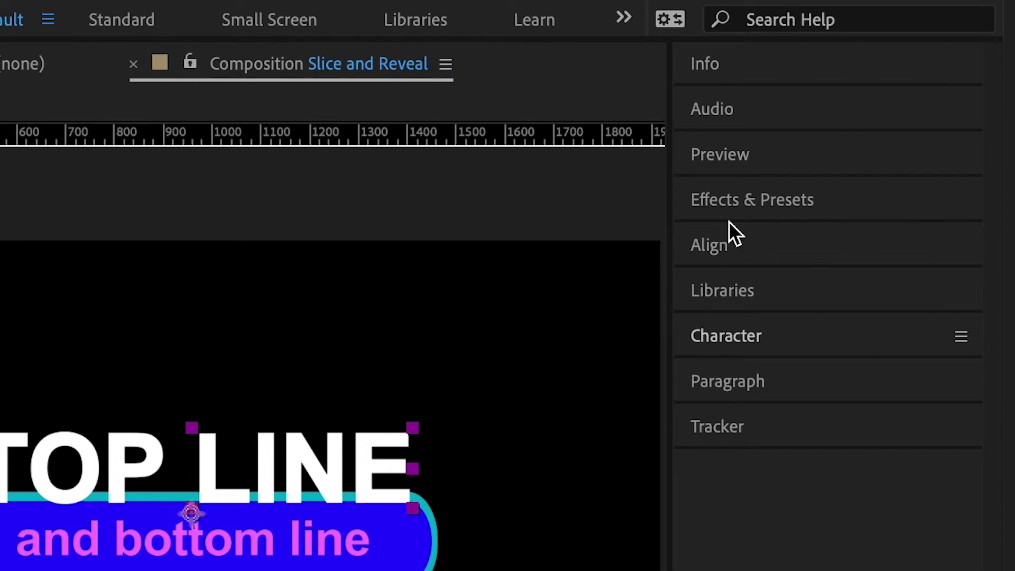
{"action": "left_click", "coordinate": [869, 94]}
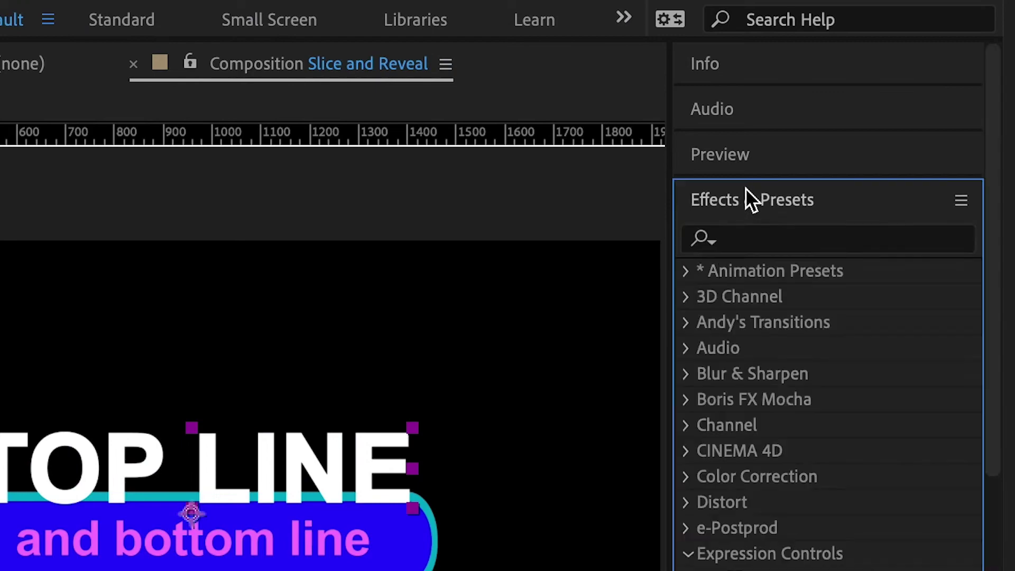
{"action": "left_click", "coordinate": [757, 240]}
{"action": "type", "text": "fill"}
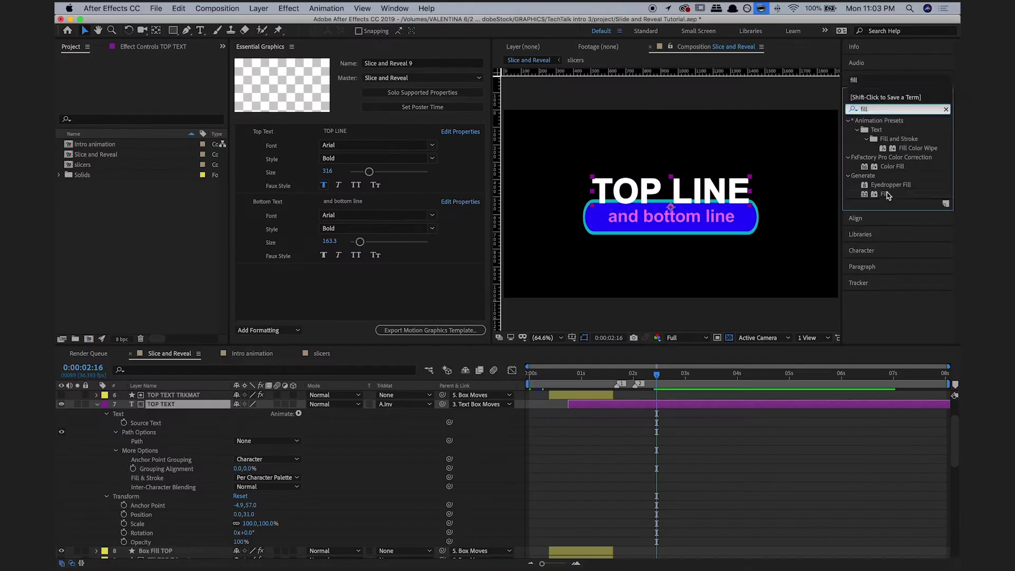
{"action": "left_click_drag", "start_coordinate": [886, 195], "coordinate": [159, 405]}
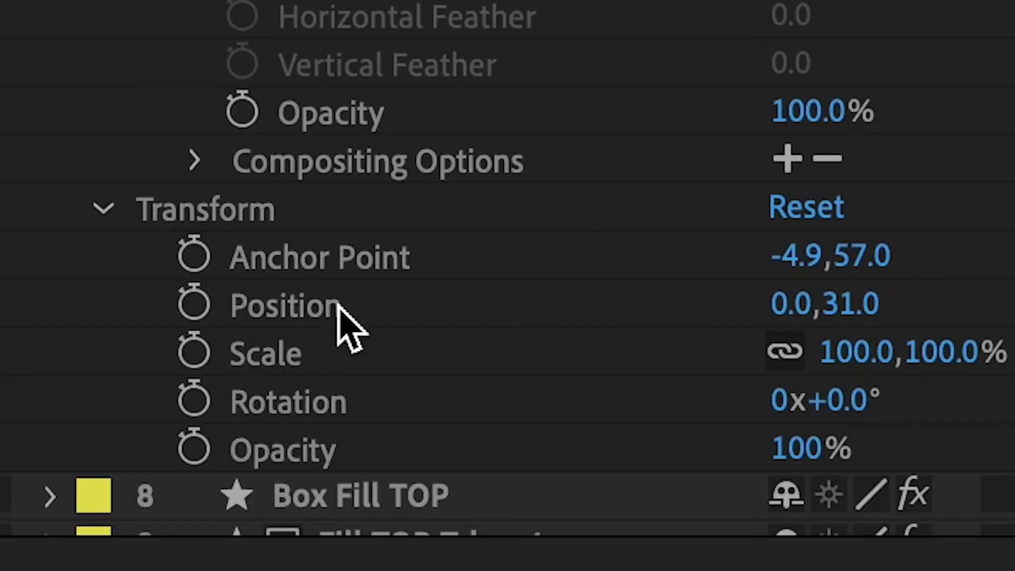
{"action": "left_click", "coordinate": [151, 515]}
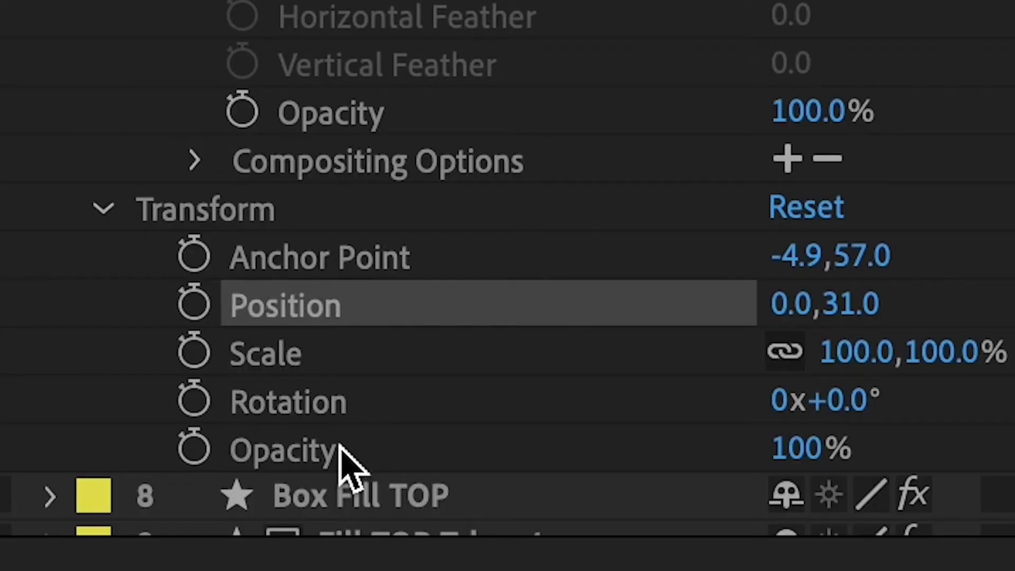
{"action": "left_click", "coordinate": [341, 453]}
{"action": "scroll", "coordinate": [566, 396], "scroll_direction": "up", "scroll_amount": 5}
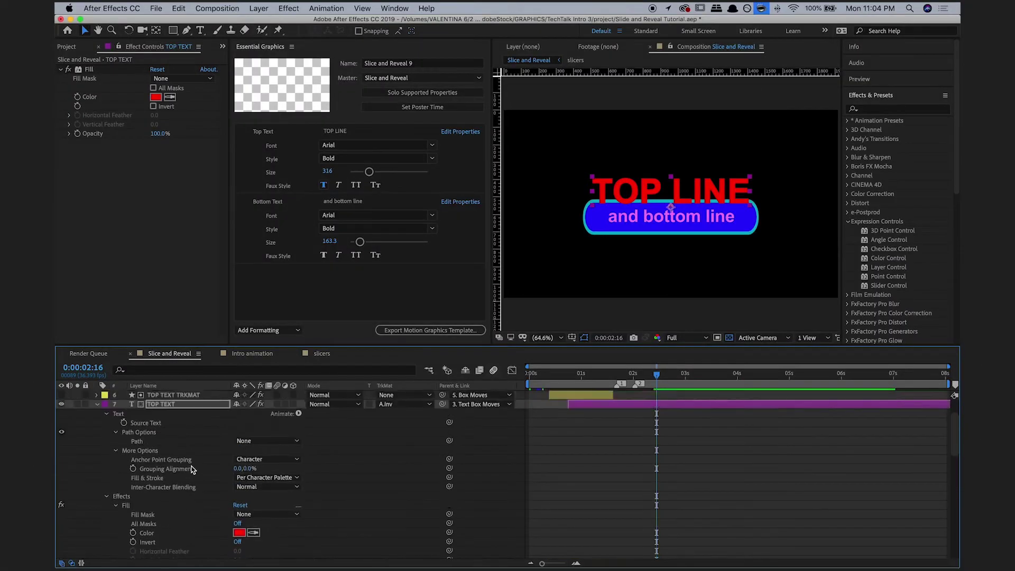
Step: Add a Color Control, a Slider Control and a Point Control to the Expression Controls layer
{"action": "left_click", "coordinate": [566, 396]}
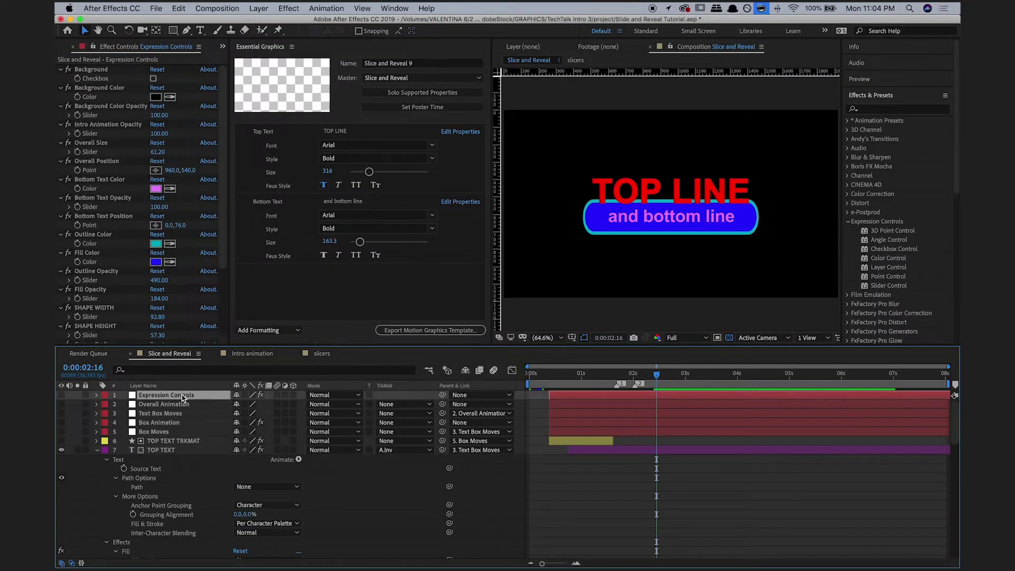
{"action": "key", "text": "e"}
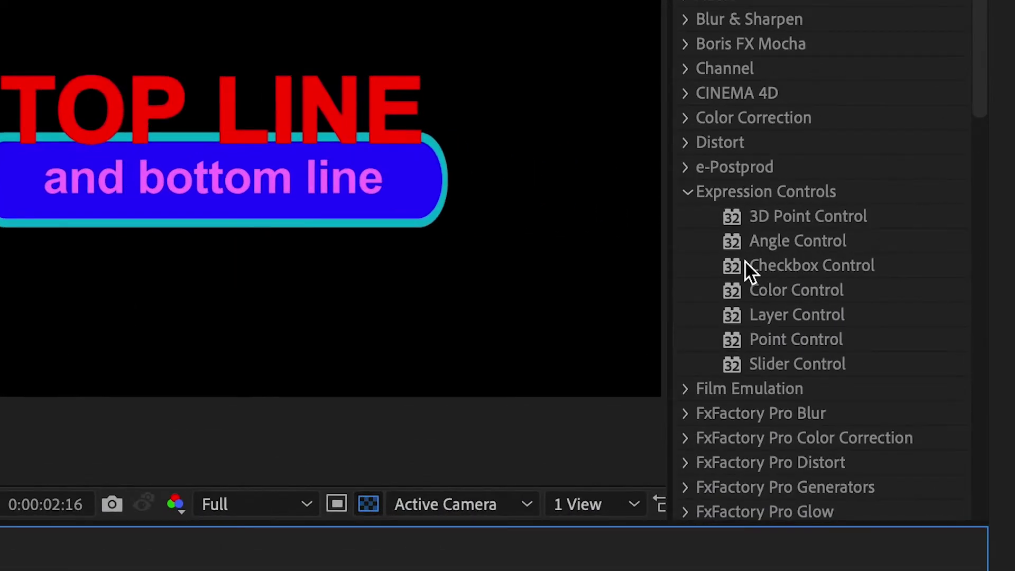
{"action": "left_click_drag", "start_coordinate": [888, 258], "coordinate": [242, 408]}
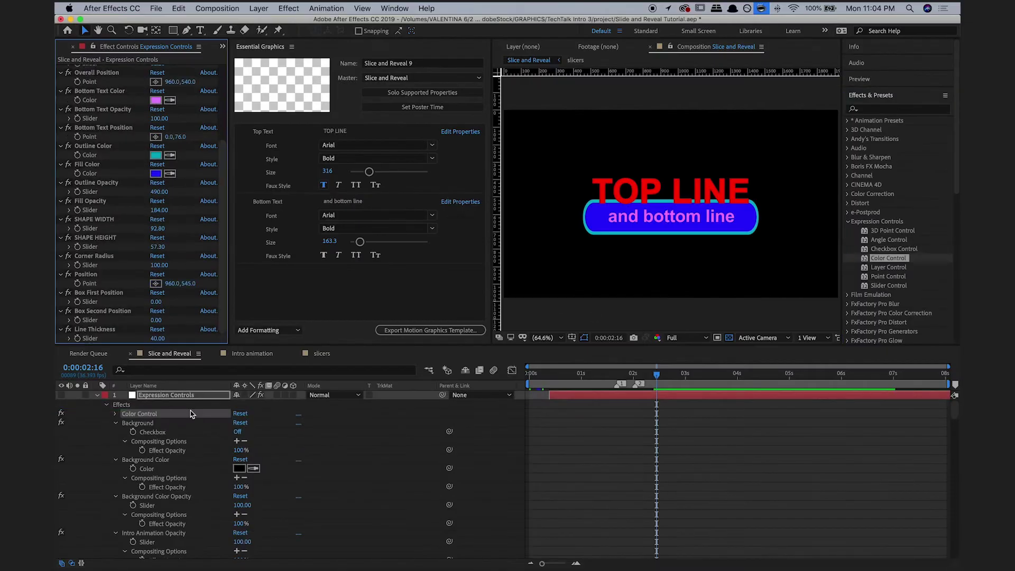
{"action": "left_click_drag", "start_coordinate": [888, 286], "coordinate": [209, 422]}
{"action": "left_click_drag", "start_coordinate": [865, 279], "coordinate": [147, 423]}
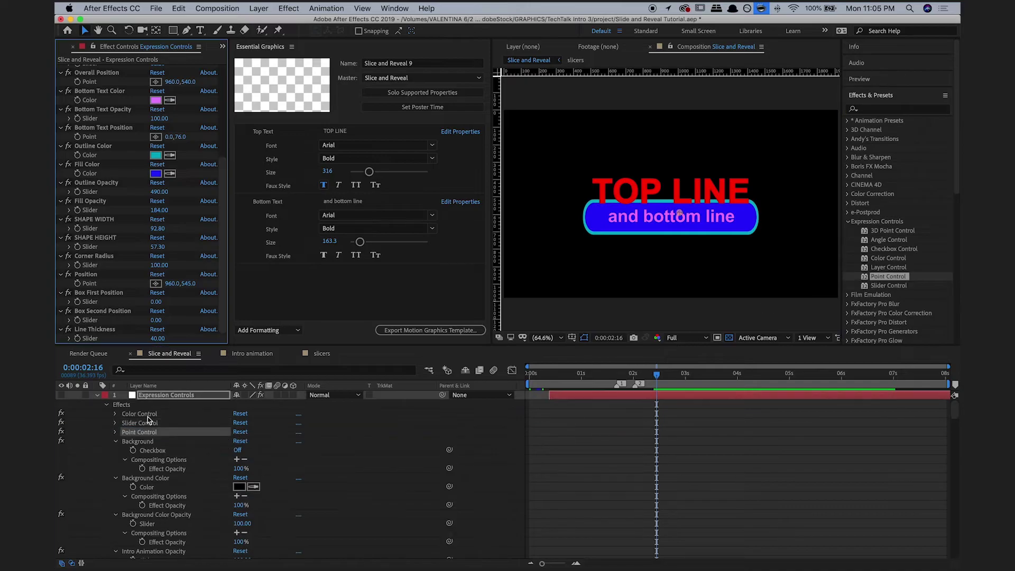
Step: Rename the Color Control effect as Top Text Color and the Slider Control effect as Top Text Opacity
{"action": "right_click", "coordinate": [147, 415]}
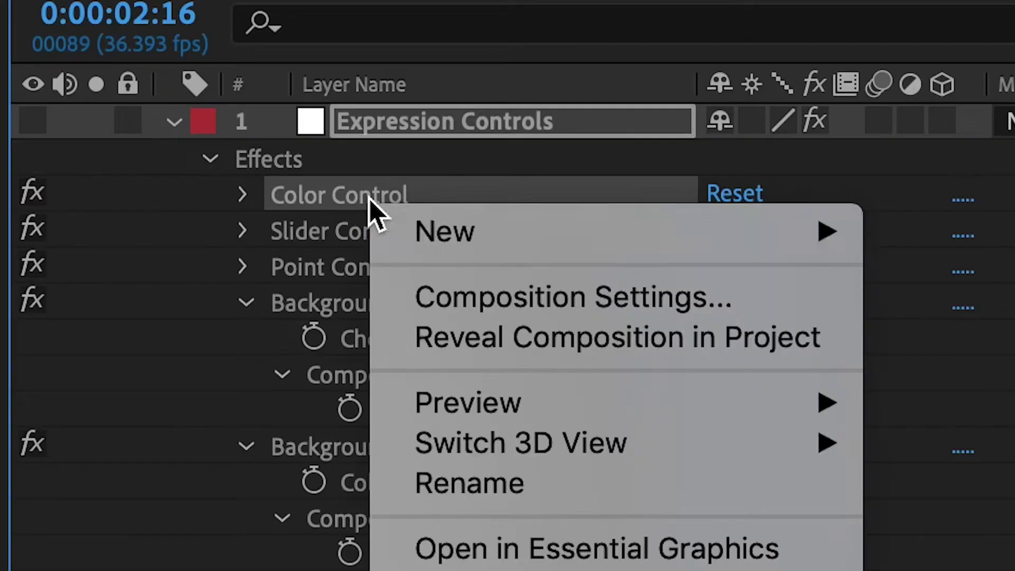
{"action": "left_click", "coordinate": [476, 491]}
{"action": "type", "text": "Top Text Color"}
{"action": "key", "text": "Return"}
{"action": "right_click", "coordinate": [365, 240]}
{"action": "left_click", "coordinate": [632, 537]}
{"action": "type", "text": "Top Text Opacity"}
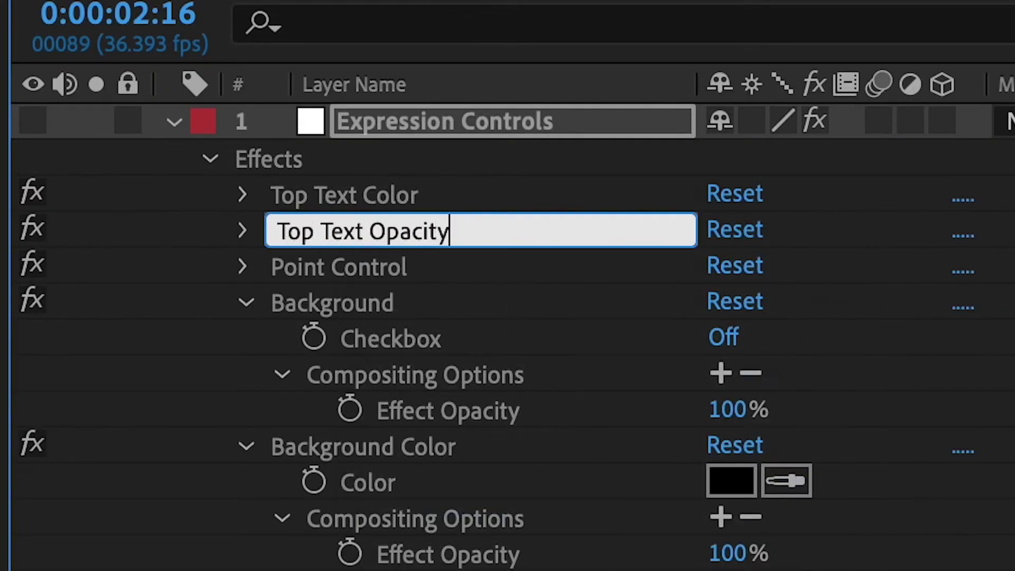
{"action": "key", "text": "Return"}
Step: Rename the Point Control effect as Top Text Position
{"action": "right_click", "coordinate": [395, 267]}
{"action": "left_click", "coordinate": [634, 550]}
{"action": "type", "text": "Top"}
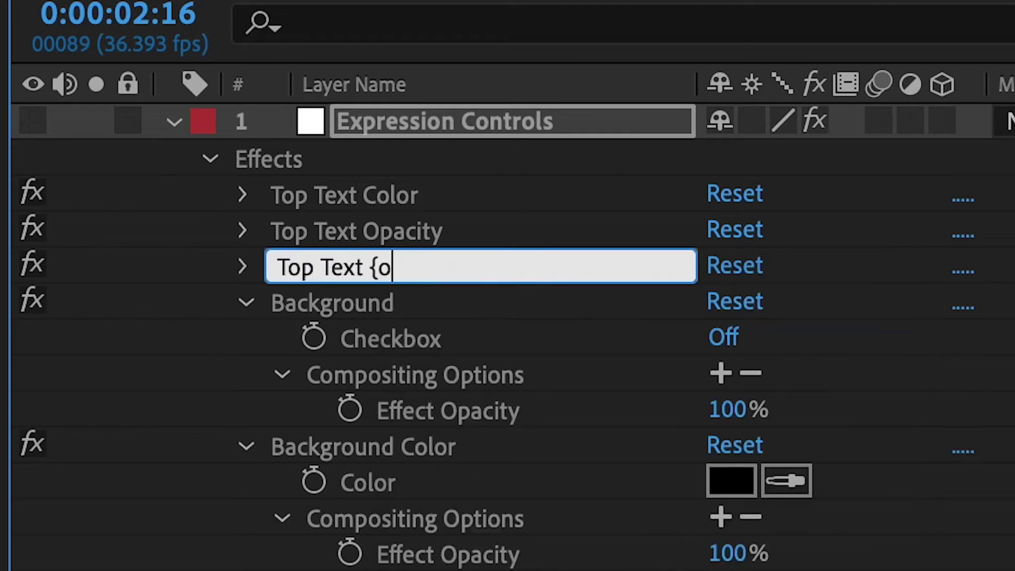
{"action": "type", "text": " Text Position"}
{"action": "key", "text": "Return"}
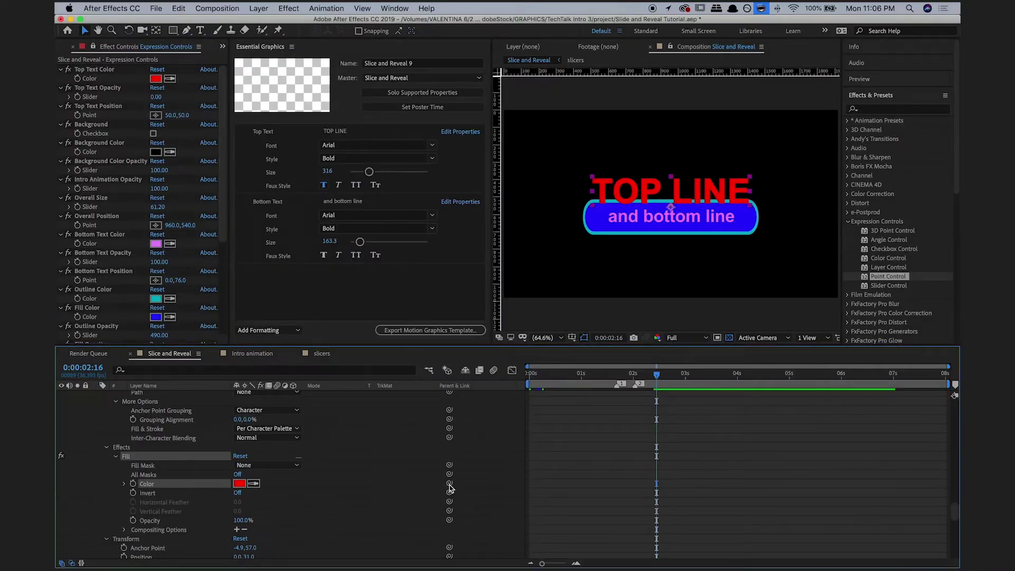
Step: Add the Top Text Color, Top Text Opacity and Top Text Position effects' properties to Essential Graphics
{"action": "mouse_move", "coordinate": [449, 484]}
{"action": "left_mouse_down"}
{"action": "mouse_move", "coordinate": [132, 87]}
{"action": "mouse_move", "coordinate": [112, 127]}
{"action": "left_mouse_up"}
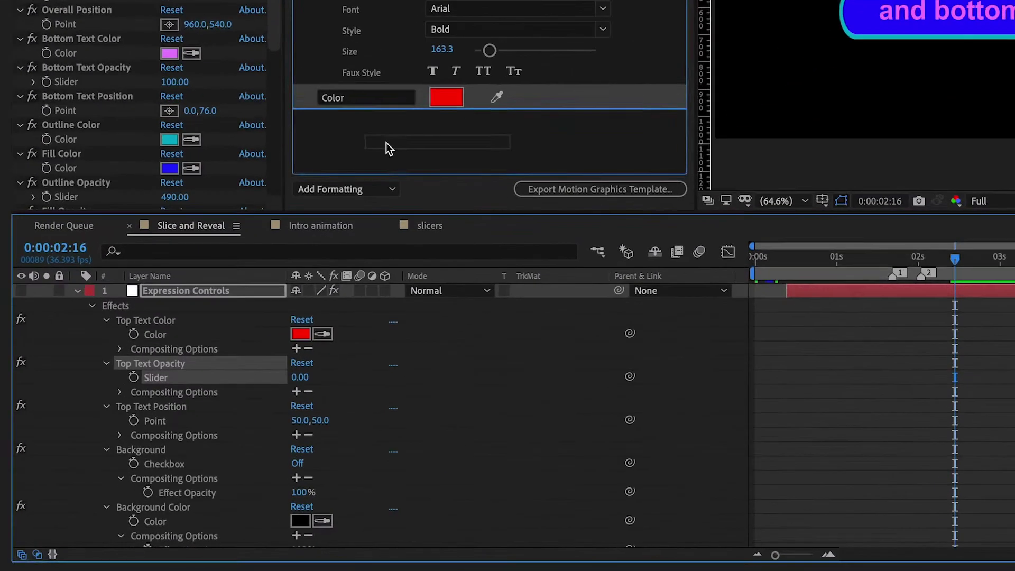
{"action": "left_click_drag", "start_coordinate": [385, 143], "coordinate": [386, 144]}
{"action": "left_click_drag", "start_coordinate": [155, 420], "coordinate": [398, 150]}
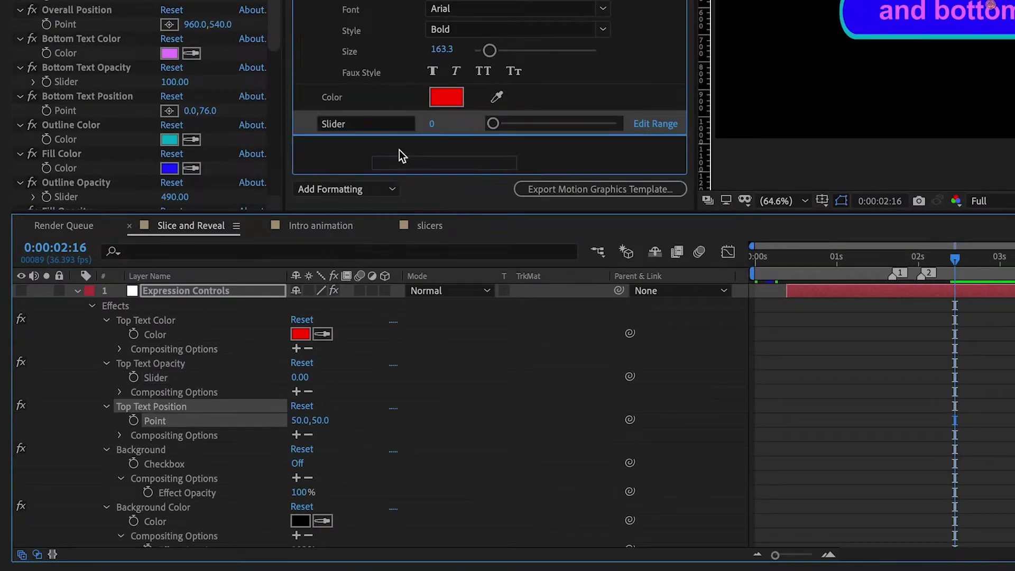
Step: Rename the Color, Slider and Point controls in Essential Graphics as Top Text Color, Top Text Opacity and Top Text Position
{"action": "left_click", "coordinate": [353, 96]}
{"action": "type", "text": "Top Text Color"}
{"action": "left_click", "coordinate": [353, 124]}
{"action": "type", "text": "Top Text Opacity"}
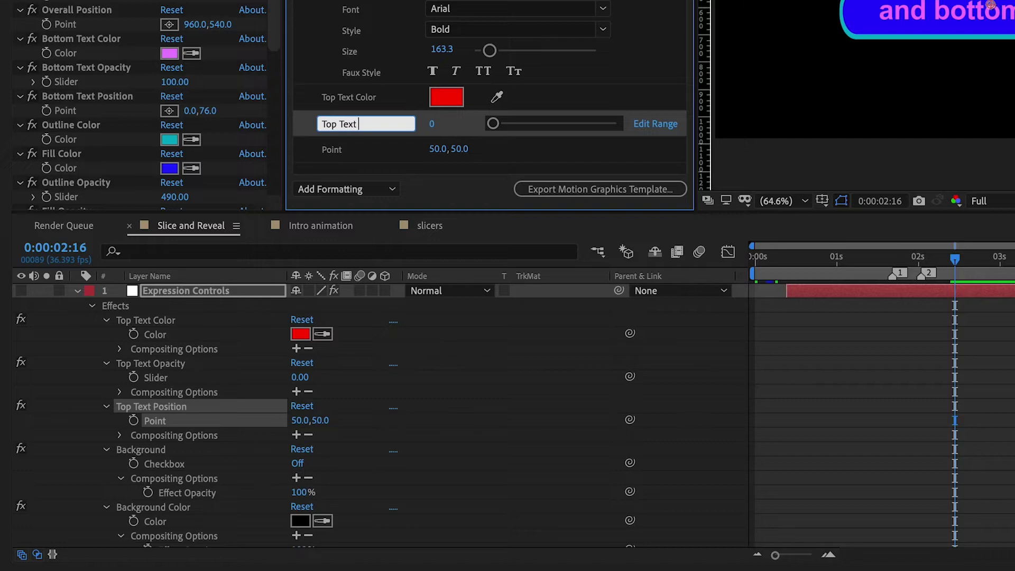
{"action": "left_click", "coordinate": [353, 150]}
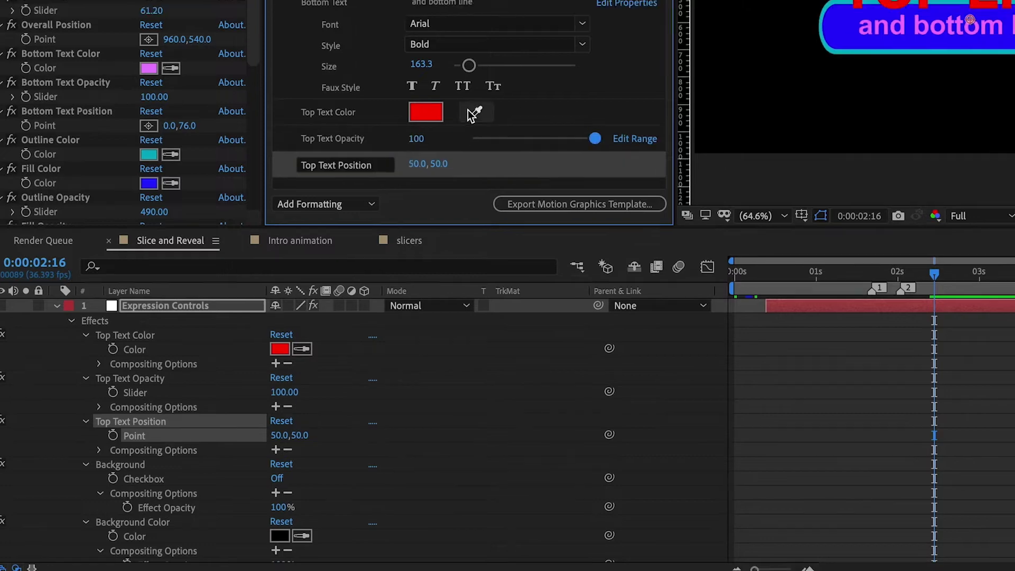
Step: Set the Top Text Color control to white and Top Text Opacity to 100
{"action": "left_click", "coordinate": [447, 97]}
{"action": "left_click", "coordinate": [285, 167]}
{"action": "left_click", "coordinate": [637, 171]}
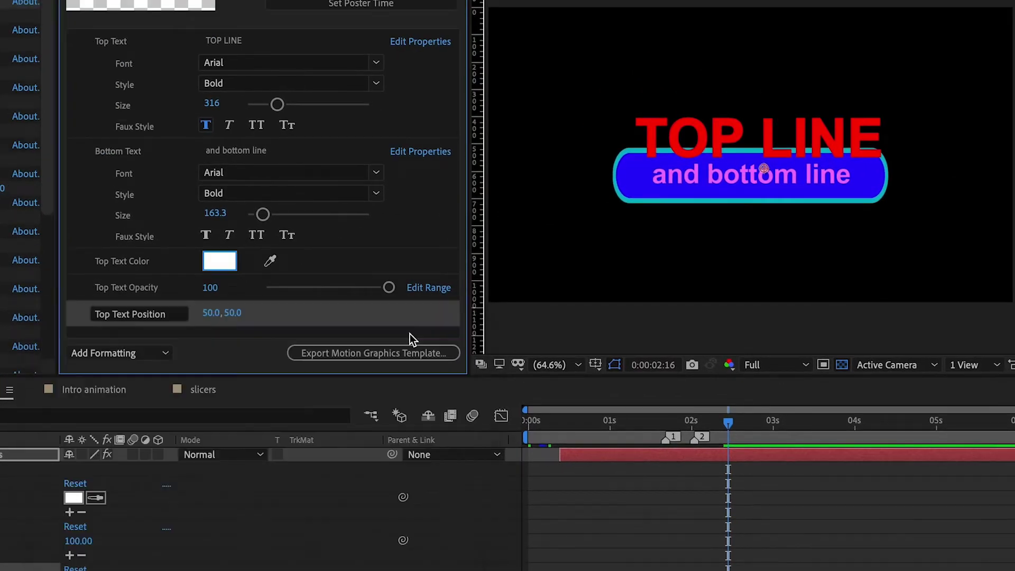
Step: Add the Bottom Text Color, Bottom Text Opacity and Bottom Text Position effects' properties to Essential Graphics
{"action": "left_click", "coordinate": [264, 300]}
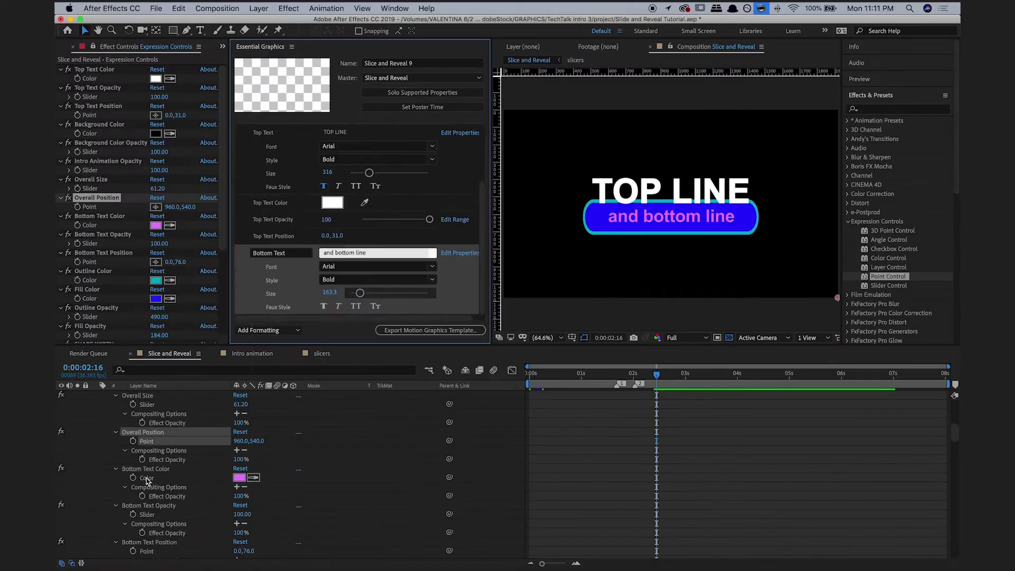
{"action": "left_click_drag", "start_coordinate": [145, 479], "coordinate": [270, 298]}
{"action": "left_click_drag", "start_coordinate": [147, 498], "coordinate": [270, 308]}
{"action": "left_click_drag", "start_coordinate": [147, 531], "coordinate": [269, 308]}
Step: Add the Fill Color effect's color property to Essential Graphics and name the control Fill Color
{"action": "scroll", "coordinate": [150, 502], "scroll_direction": "down", "scroll_amount": 6}
{"action": "scroll", "coordinate": [142, 481], "scroll_direction": "down", "scroll_amount": 3}
{"action": "left_click", "coordinate": [138, 480]}
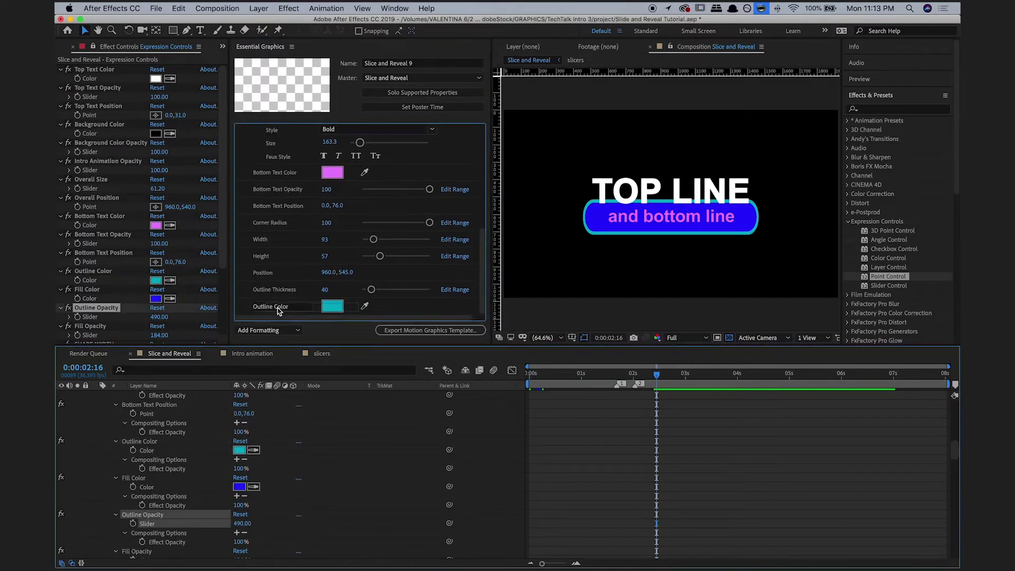
{"action": "left_click_drag", "start_coordinate": [133, 477], "coordinate": [277, 317]}
{"action": "left_click", "coordinate": [276, 307]}
{"action": "type", "text": "Fill Color"}
Step: Add the Fill Opacity effect's slider property to Essential Graphics and name the control Fill Opacity
{"action": "scroll", "coordinate": [151, 499], "scroll_direction": "down", "scroll_amount": 2}
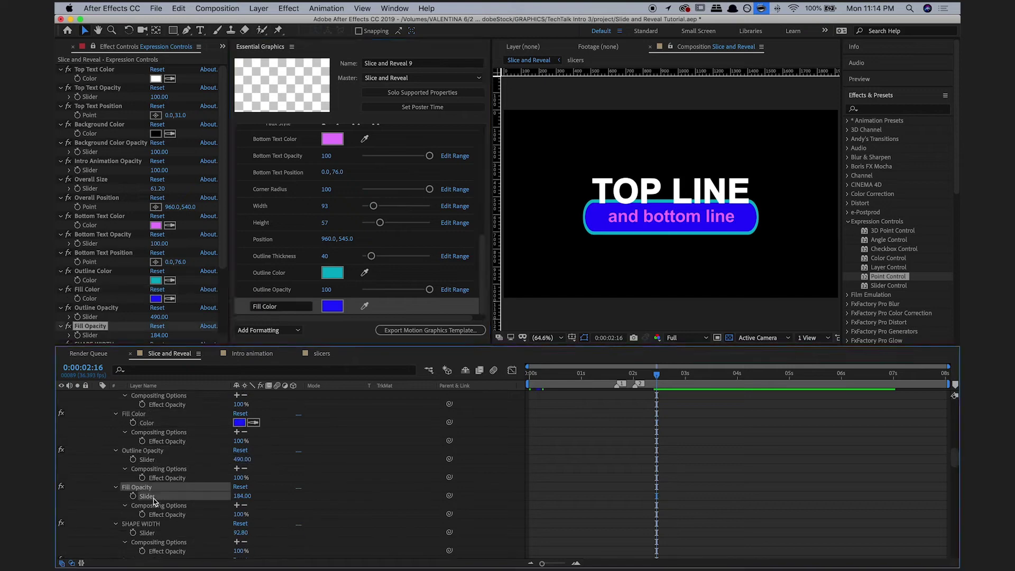
{"action": "left_click_drag", "start_coordinate": [152, 498], "coordinate": [277, 311]}
{"action": "left_click", "coordinate": [277, 308]}
{"action": "type", "text": "Fill Opacity"}
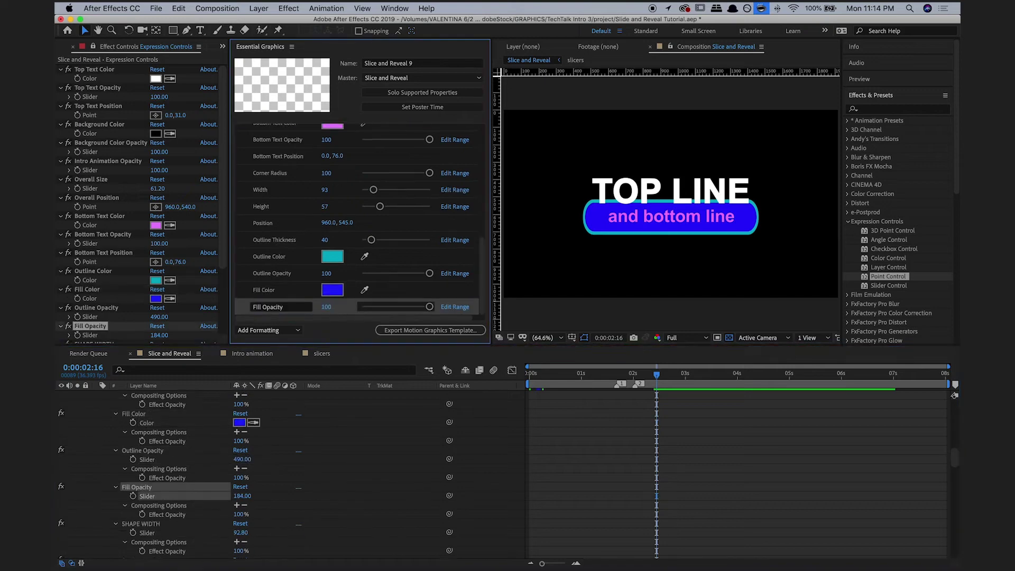
Step: Add a group above all the Essential Graphics controls and name it GLOBAL CONTROLS
{"action": "left_click", "coordinate": [300, 329]}
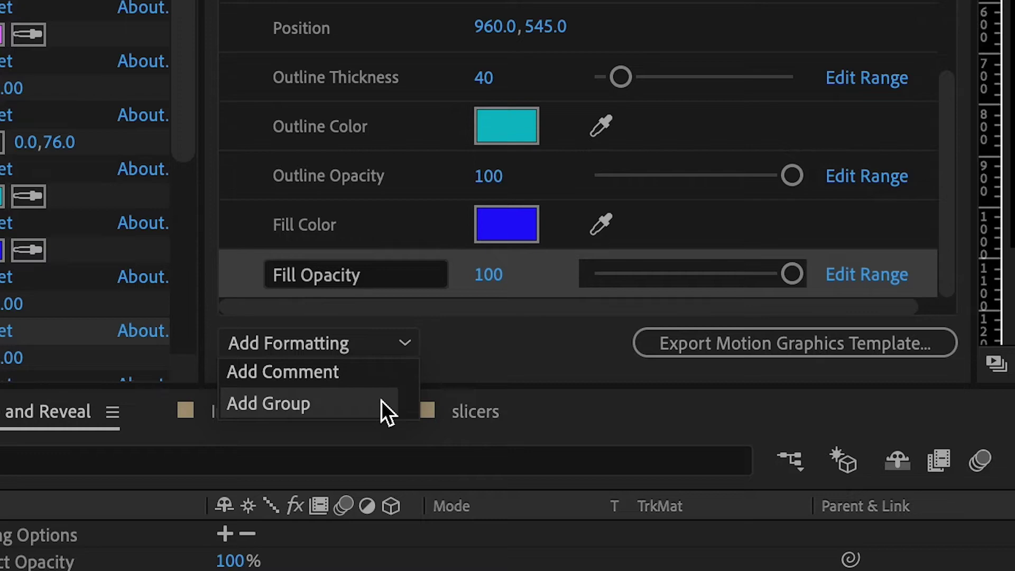
{"action": "left_click", "coordinate": [382, 401]}
{"action": "left_click_drag", "start_coordinate": [363, 272], "coordinate": [492, 171]}
{"action": "left_click_drag", "start_coordinate": [492, 248], "coordinate": [367, 40]}
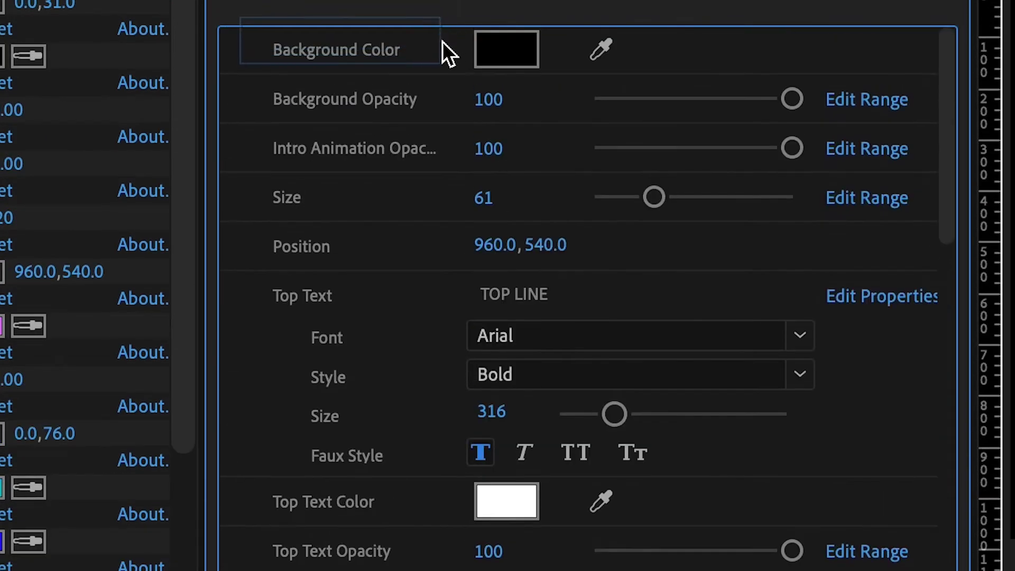
{"action": "left_click", "coordinate": [367, 41]}
{"action": "type", "text": "GLOBAL CONTROLS"}
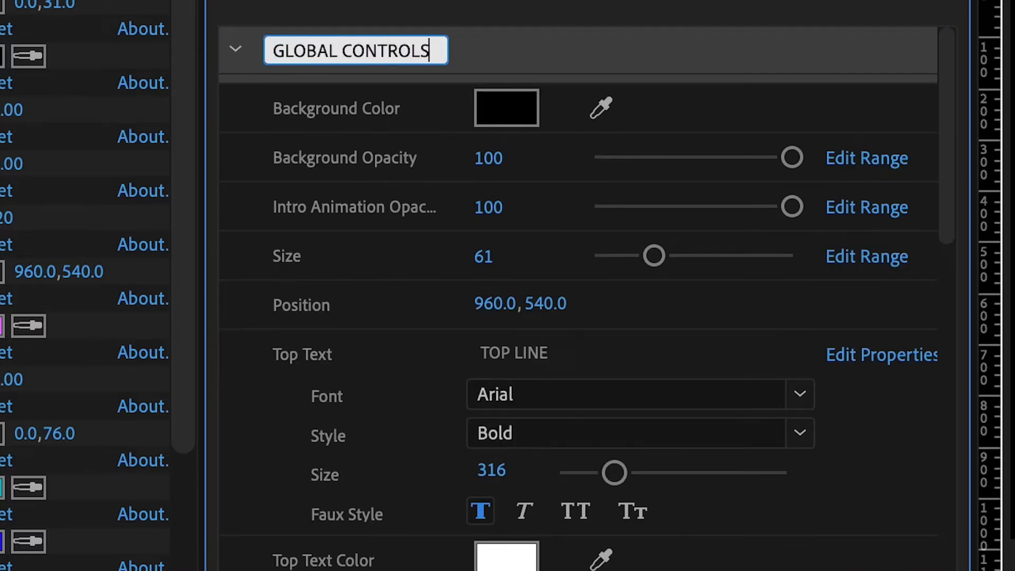
{"action": "key", "text": "Return"}
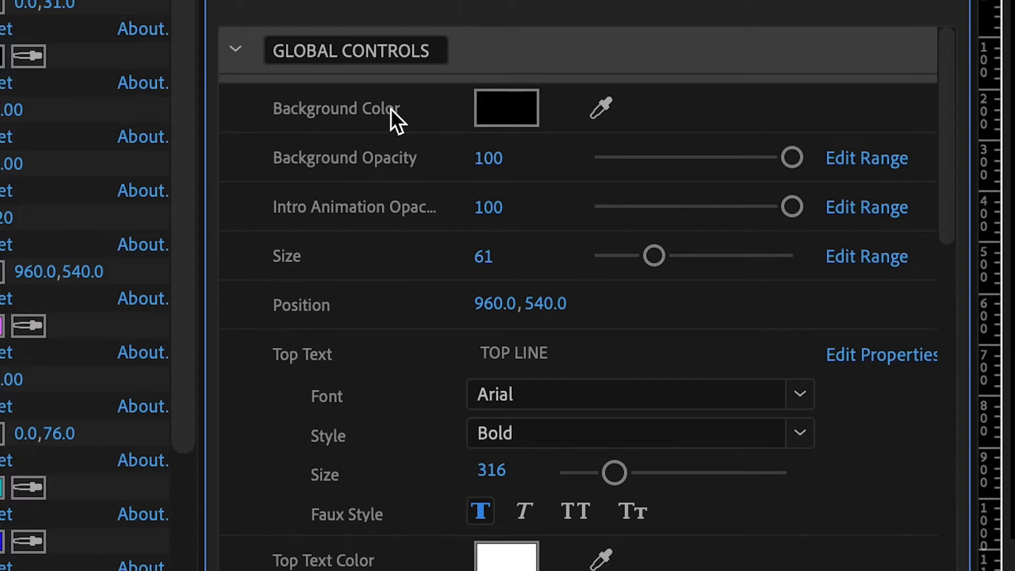
Step: Move Background Color, Background Opacity, Intro Animation Opacity, Size and Position into the GLOBAL CONTROLS group
{"action": "left_click_drag", "start_coordinate": [391, 109], "coordinate": [398, 49]}
{"action": "left_click_drag", "start_coordinate": [397, 150], "coordinate": [396, 50]}
{"action": "left_click_drag", "start_coordinate": [381, 207], "coordinate": [395, 50]}
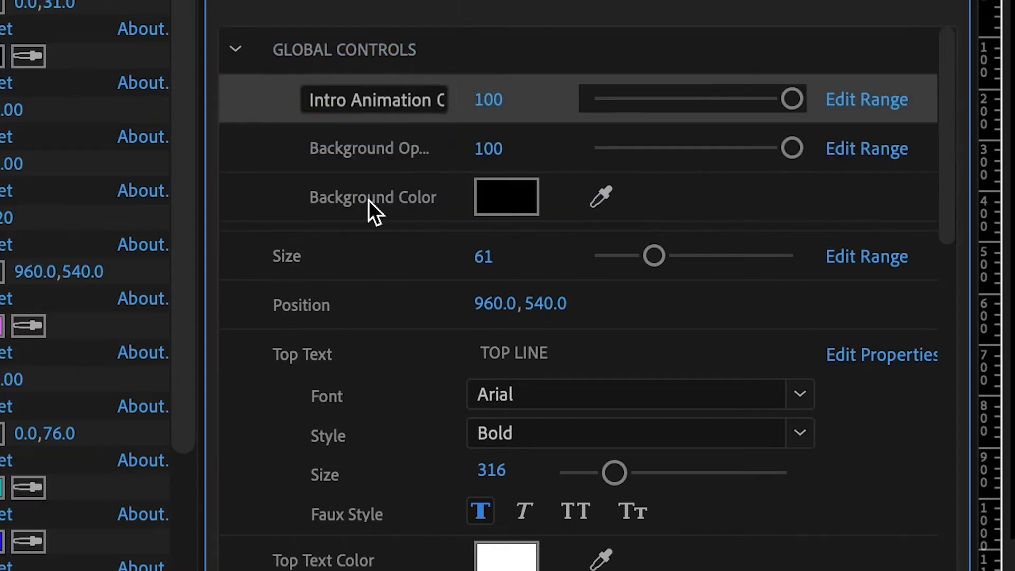
{"action": "left_click_drag", "start_coordinate": [369, 256], "coordinate": [380, 50]}
{"action": "left_click_drag", "start_coordinate": [297, 304], "coordinate": [370, 50]}
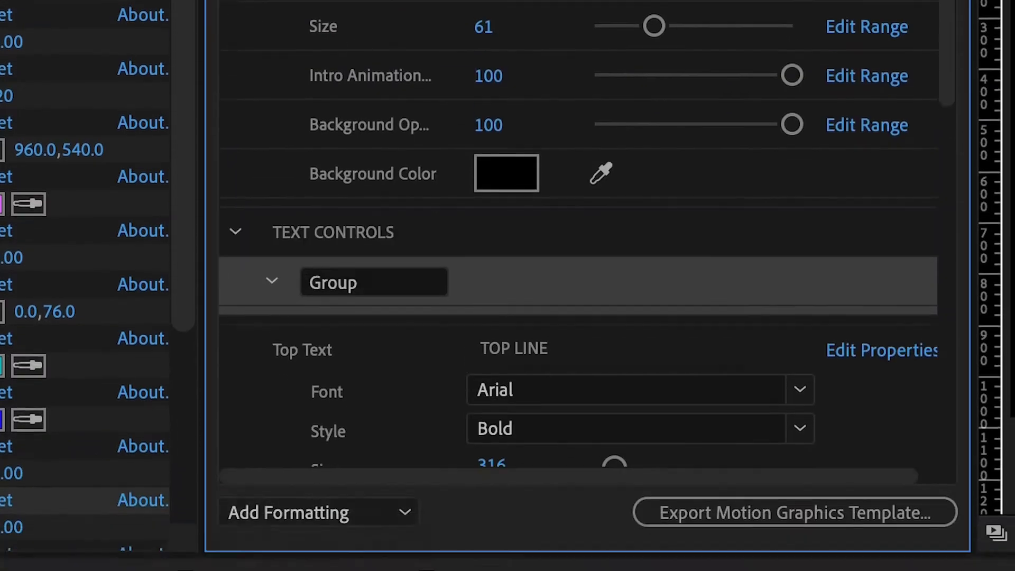
Step: Name the two groups nested inside TEXT CONTROLS as TOP TEXT and BOTTOM TEXT
{"action": "double_click", "coordinate": [408, 282]}
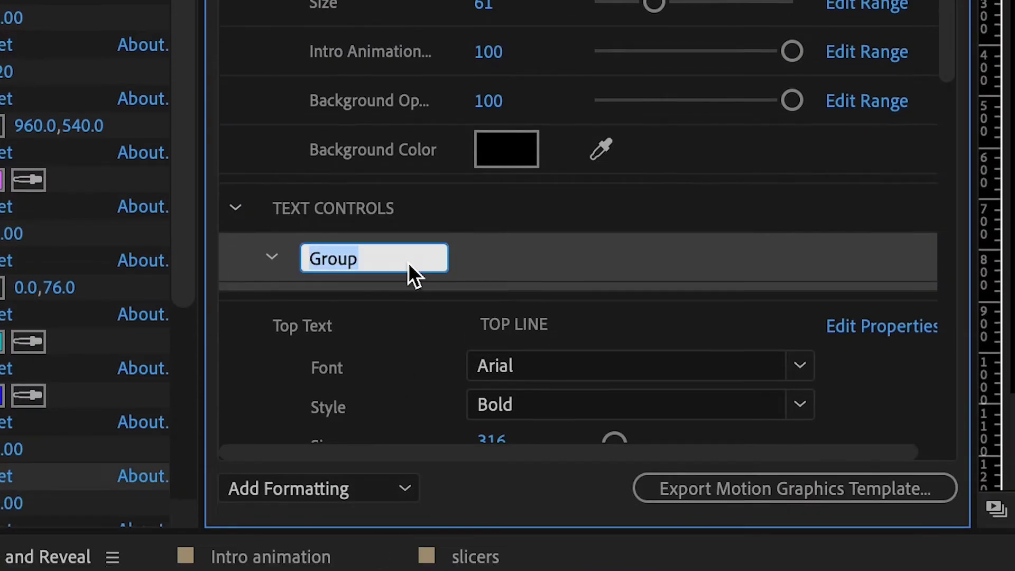
{"action": "type", "text": "TOP TEXT"}
{"action": "key", "text": "Return"}
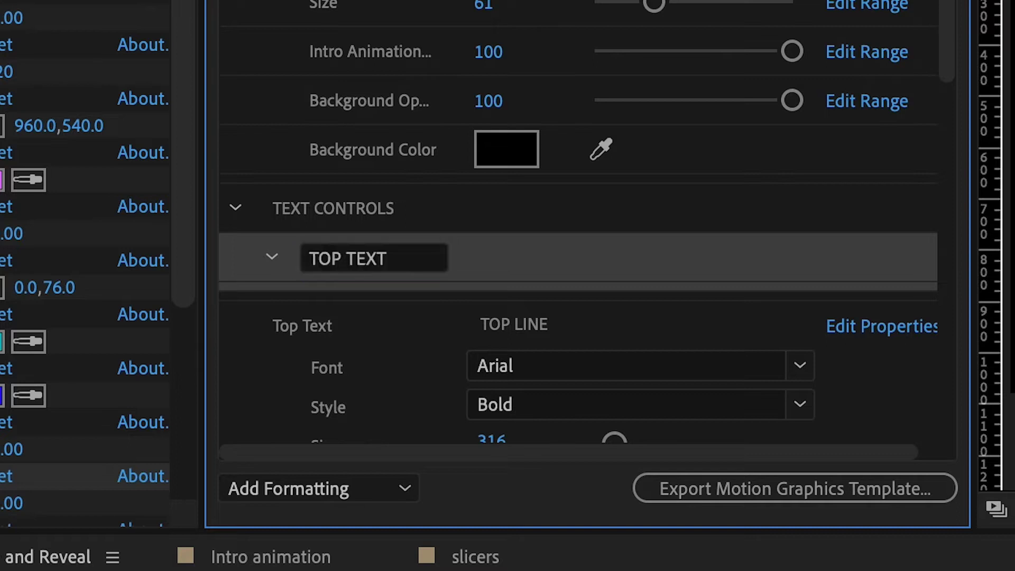
{"action": "left_click", "coordinate": [341, 201]}
{"action": "double_click", "coordinate": [402, 263]}
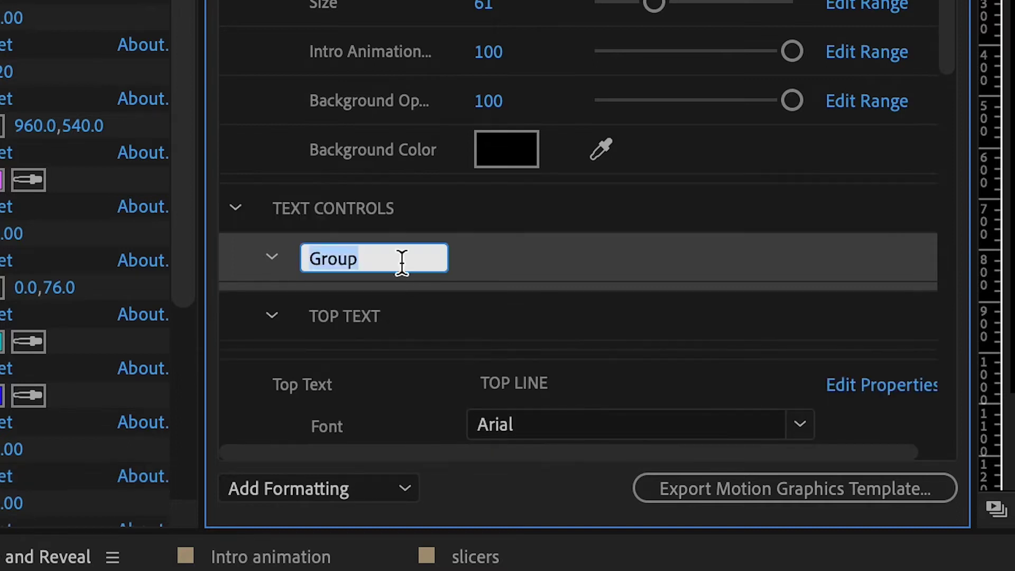
{"action": "type", "text": "BOTTOM TEXT"}
{"action": "key", "text": "Return"}
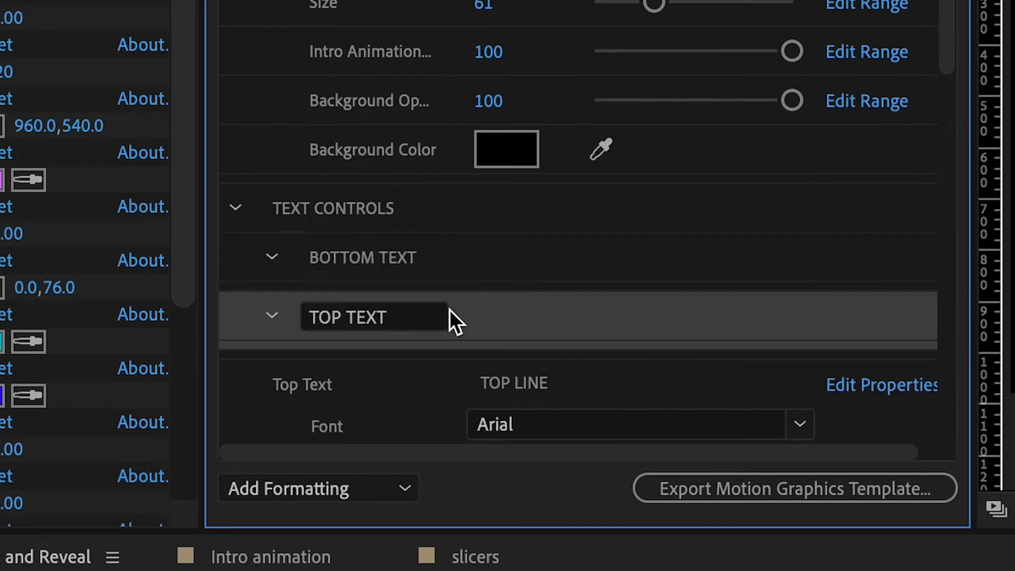
Step: Name the group below the bottom text controls as BOX CONTROLS
{"action": "scroll", "coordinate": [449, 309], "scroll_direction": "down", "scroll_amount": 5}
{"action": "double_click", "coordinate": [407, 358]}
{"action": "type", "text": "BOX CONTROLS"}
{"action": "key", "text": "Return"}
Step: Move Corner Radius, Width, Height, Position and Outline Thickness into the BOX CONTROLS group
{"action": "left_click_drag", "start_coordinate": [349, 305], "coordinate": [383, 351]}
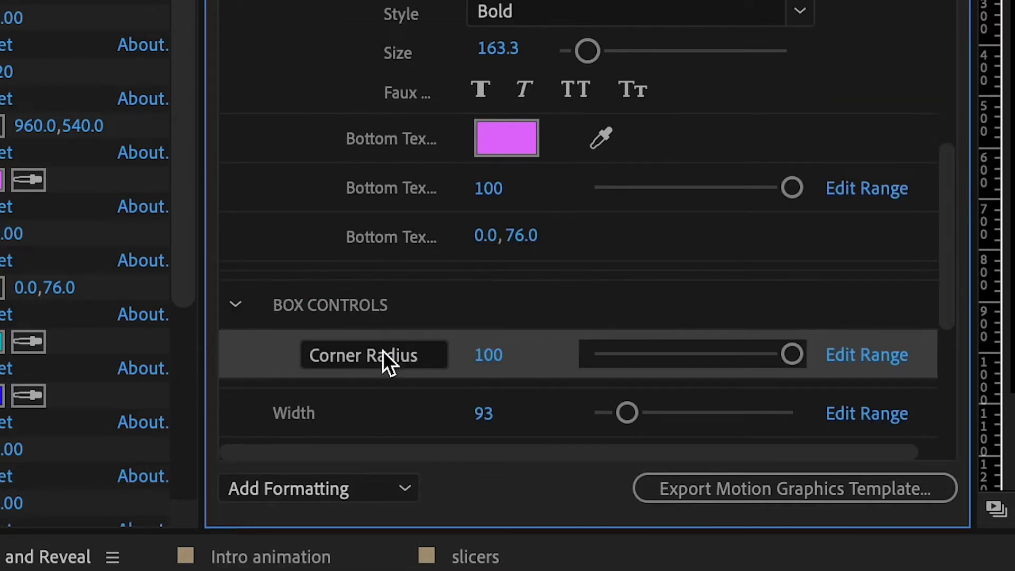
{"action": "scroll", "coordinate": [382, 350], "scroll_direction": "down", "scroll_amount": 3}
{"action": "left_click_drag", "start_coordinate": [344, 265], "coordinate": [348, 230]}
{"action": "left_click_drag", "start_coordinate": [333, 315], "coordinate": [333, 275]}
{"action": "left_click_drag", "start_coordinate": [317, 364], "coordinate": [315, 327]}
{"action": "left_click_drag", "start_coordinate": [317, 412], "coordinate": [327, 365]}
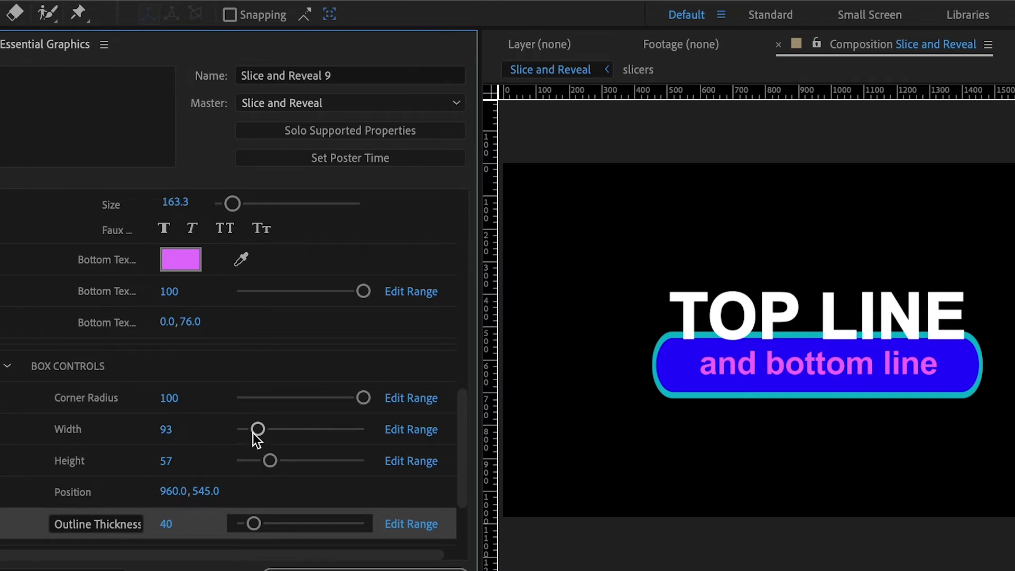
Step: Try the box's Width control at 2000 and check its slider range settings
{"action": "left_click_drag", "start_coordinate": [253, 433], "coordinate": [376, 433]}
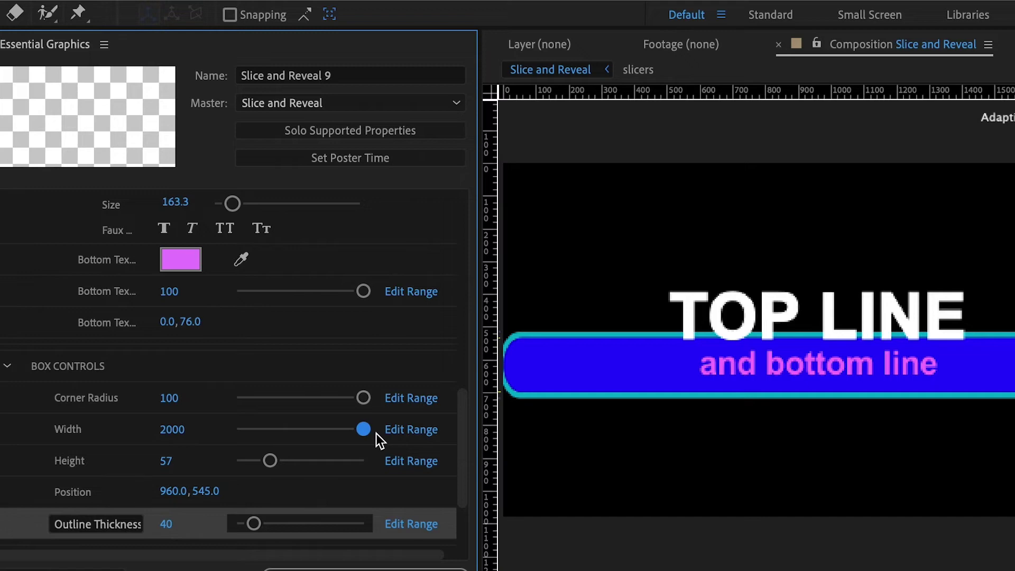
{"action": "left_click", "coordinate": [410, 429]}
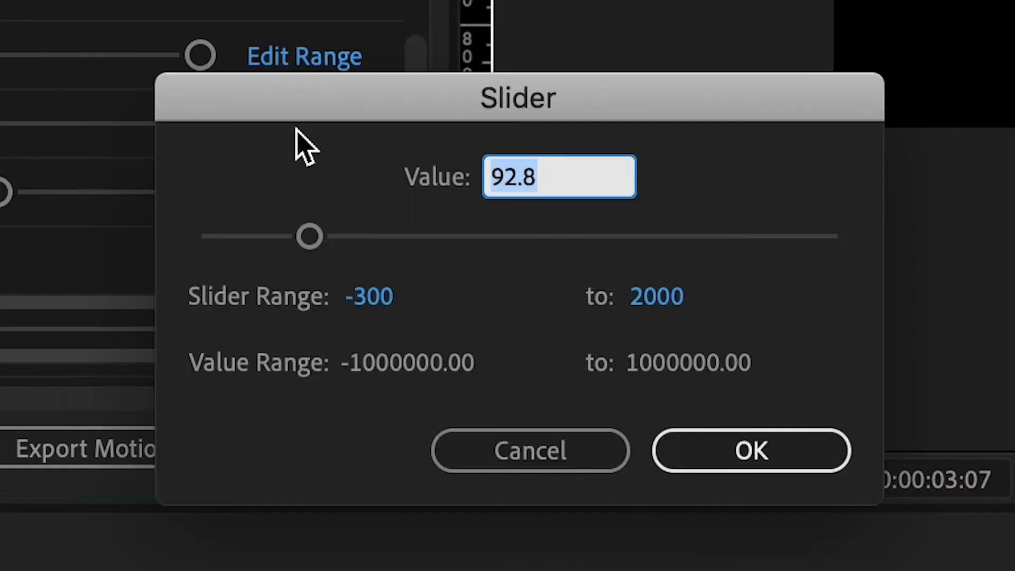
{"action": "left_click", "coordinate": [727, 439]}
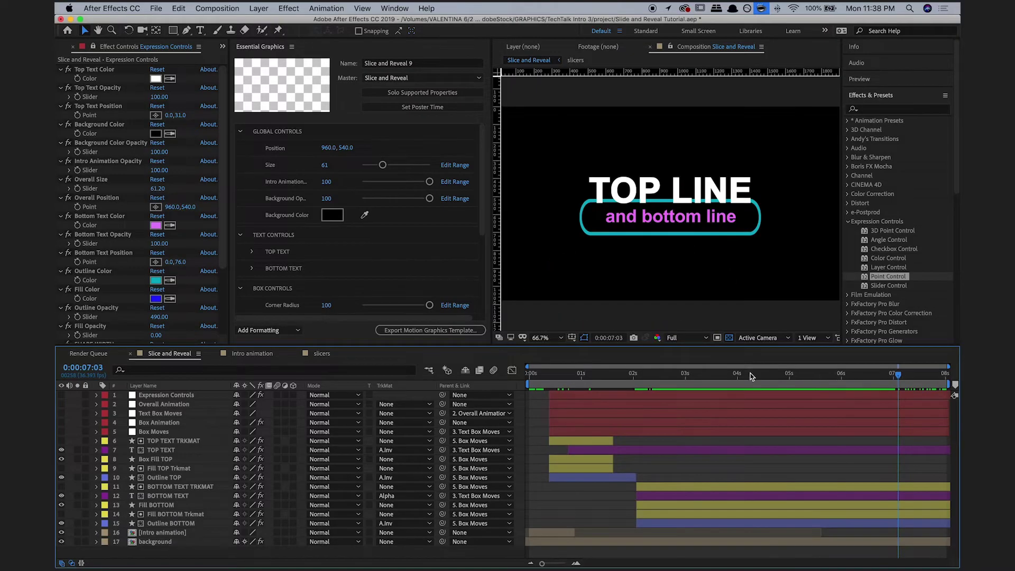
Step: Create a responsive design intro at the composition's start and shorten it to about two frames
{"action": "left_click", "coordinate": [528, 377]}
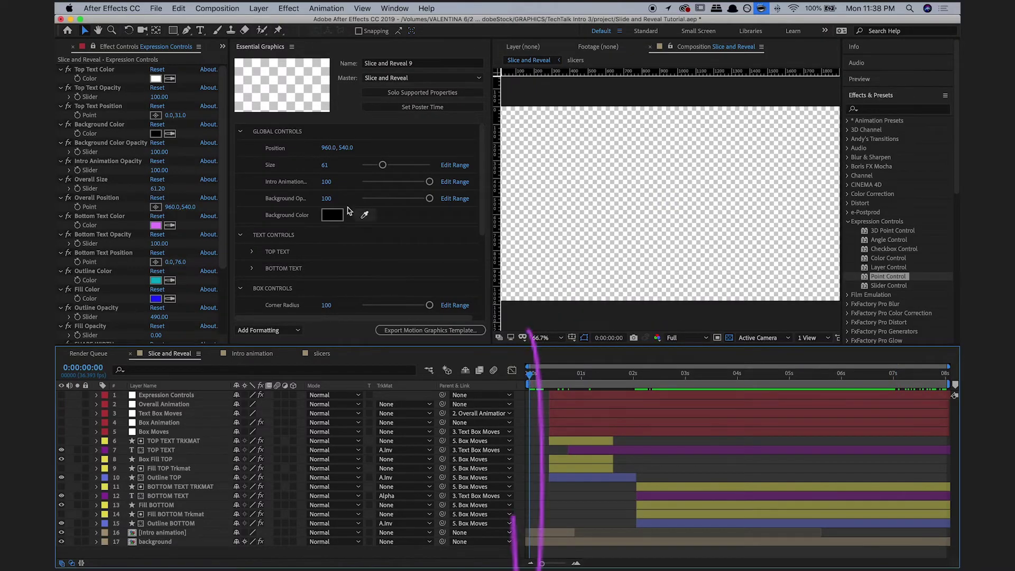
{"action": "left_click", "coordinate": [231, 10]}
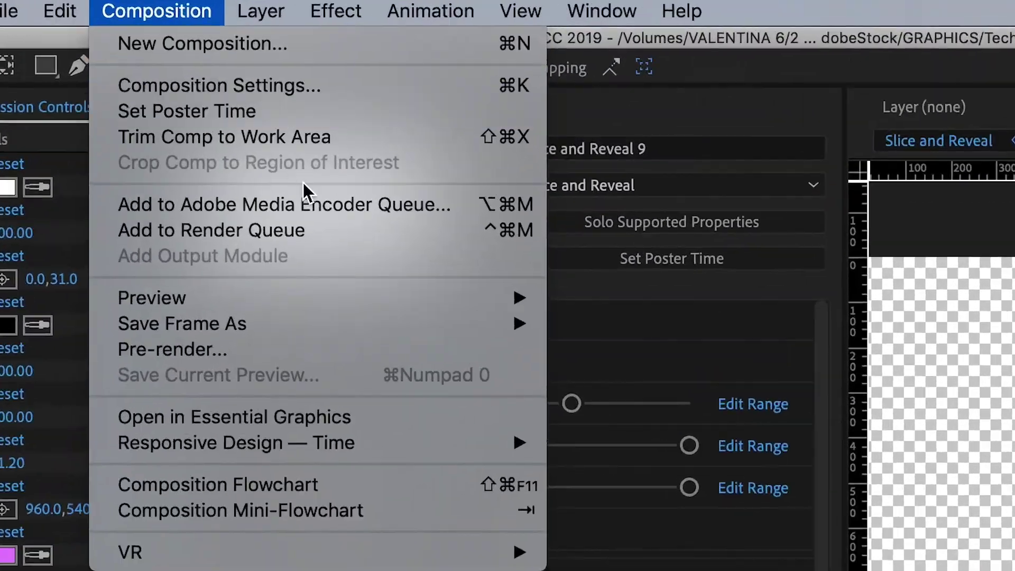
{"action": "mouse_move", "coordinate": [326, 180]}
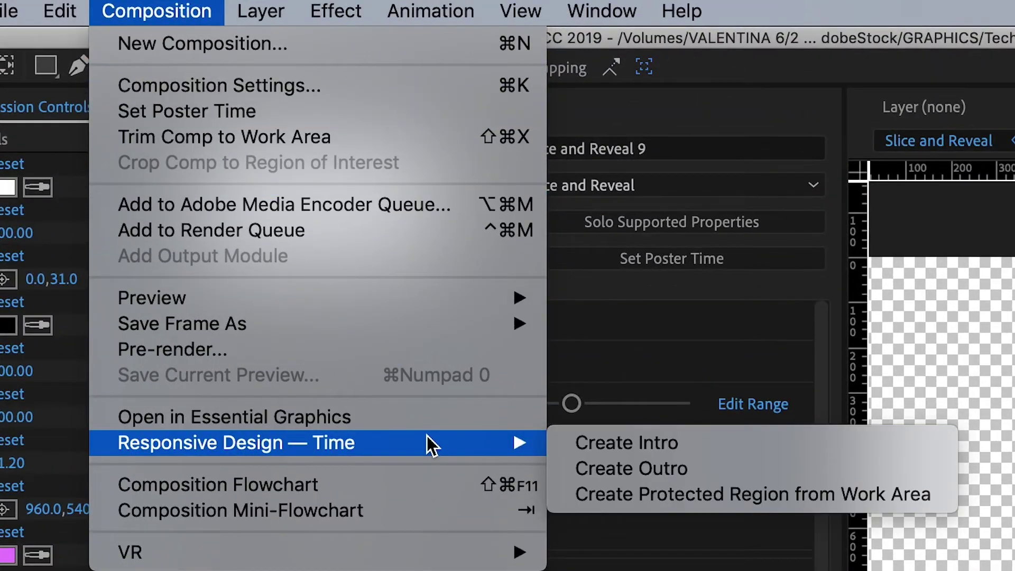
{"action": "left_click", "coordinate": [597, 446]}
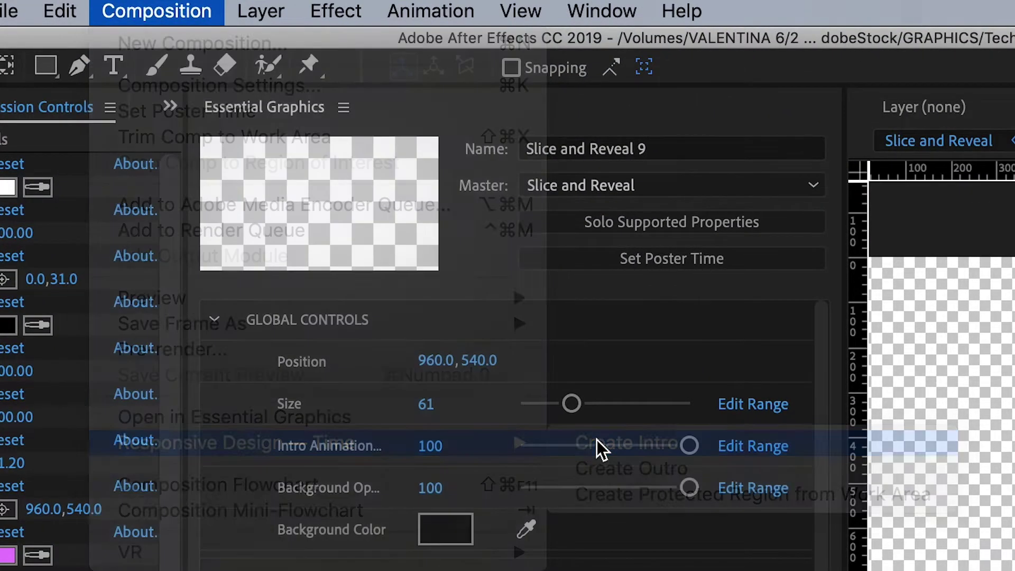
{"action": "left_click_drag", "start_coordinate": [541, 563], "coordinate": [563, 564]}
{"action": "left_click_drag", "start_coordinate": [1010, 101], "coordinate": [282, 137]}
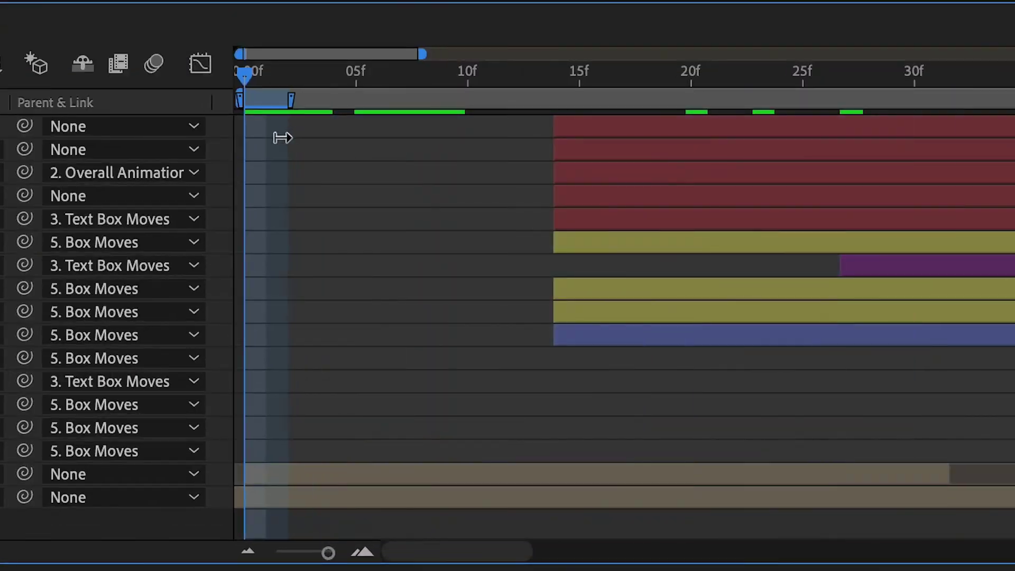
Step: Create a responsive design outro at the composition's end and shorten it to the last few frames
{"action": "left_click_drag", "start_coordinate": [612, 375], "coordinate": [950, 376]}
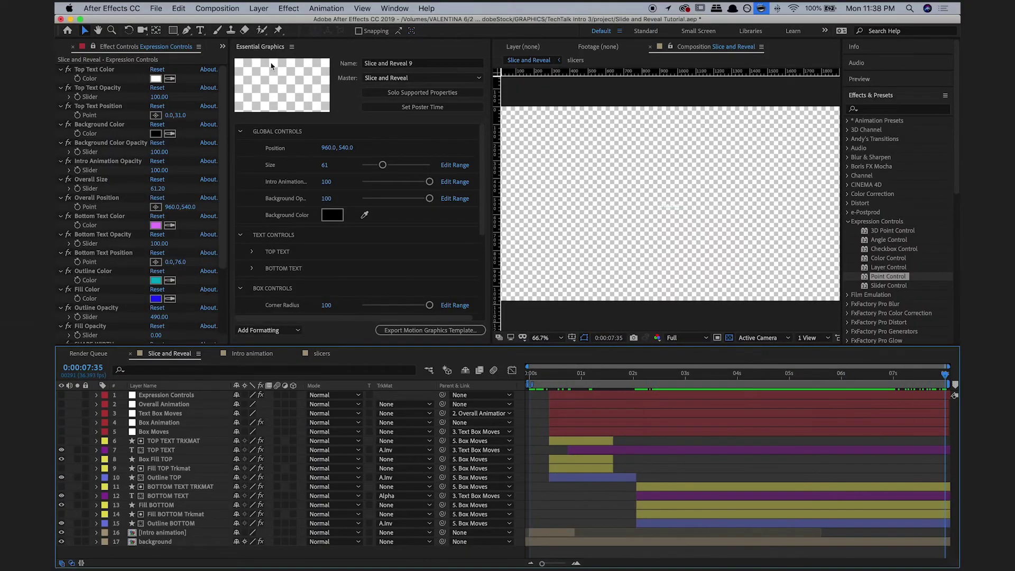
{"action": "left_click", "coordinate": [225, 12]}
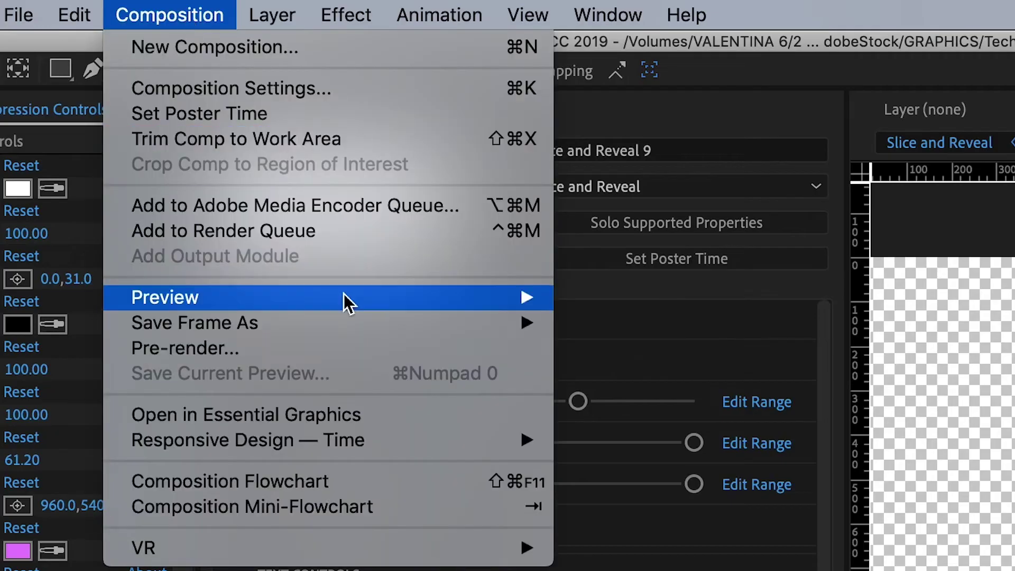
{"action": "mouse_move", "coordinate": [343, 440]}
{"action": "left_click", "coordinate": [687, 467]}
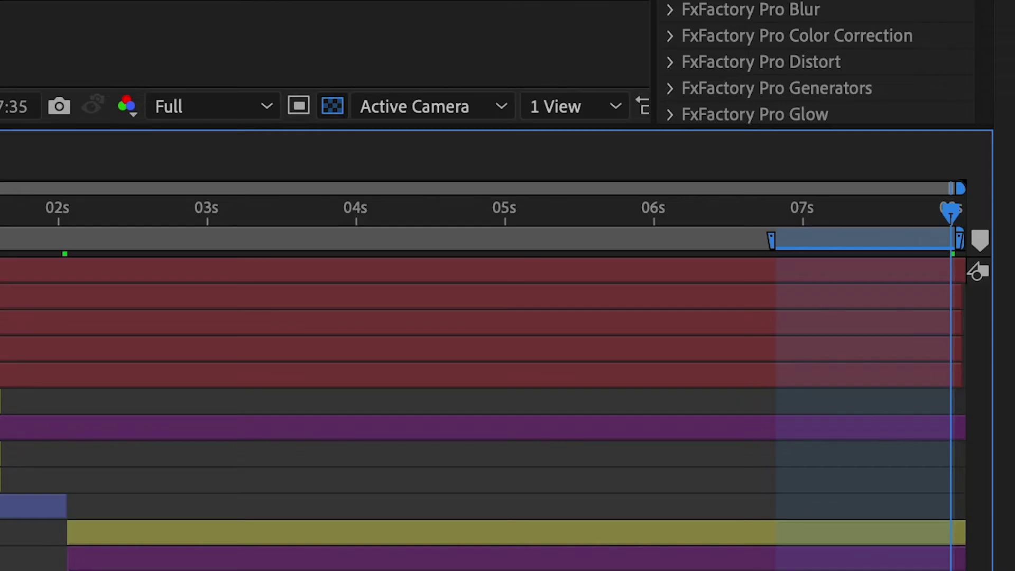
{"action": "key", "text": "="}
{"action": "key", "text": "="}
{"action": "key", "text": "="}
{"action": "left_click_drag", "start_coordinate": [2, 240], "coordinate": [365, 256]}
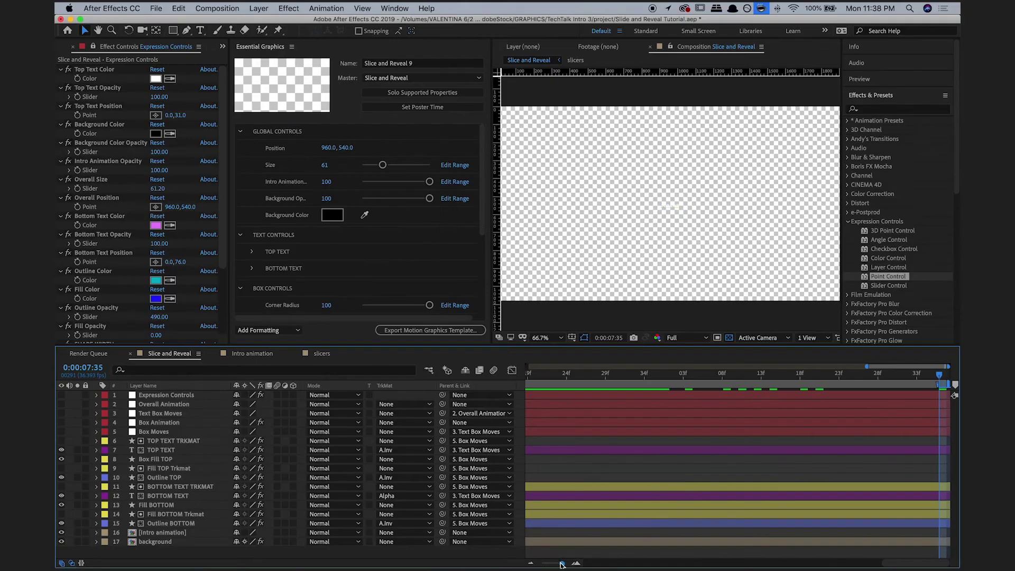
{"action": "left_click_drag", "start_coordinate": [561, 563], "coordinate": [540, 563]}
Step: Set the work area from 0:00:00:01 to about 0:00:02:24 and create a protected region from it
{"action": "left_click", "coordinate": [534, 376]}
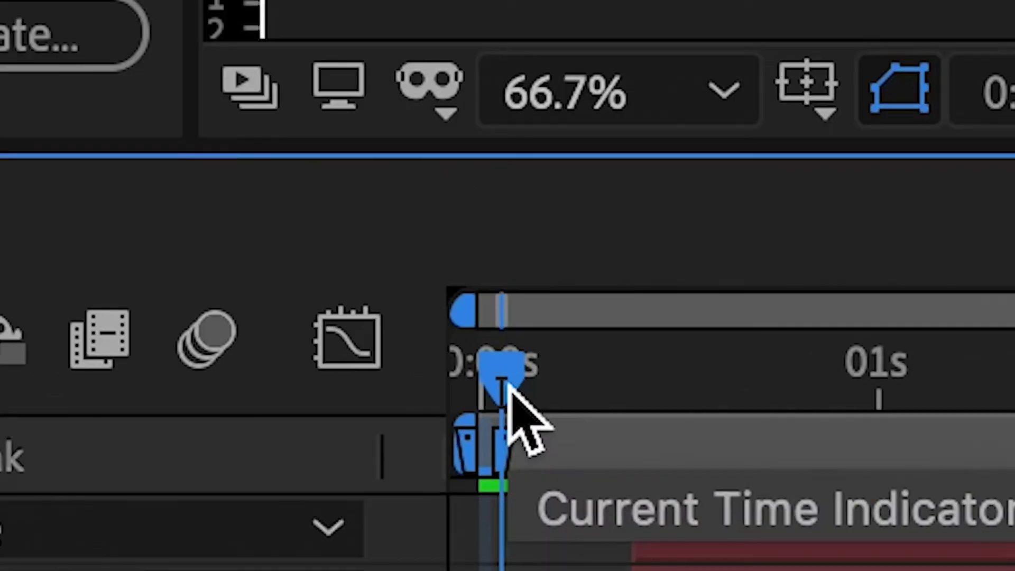
{"action": "key", "text": "b"}
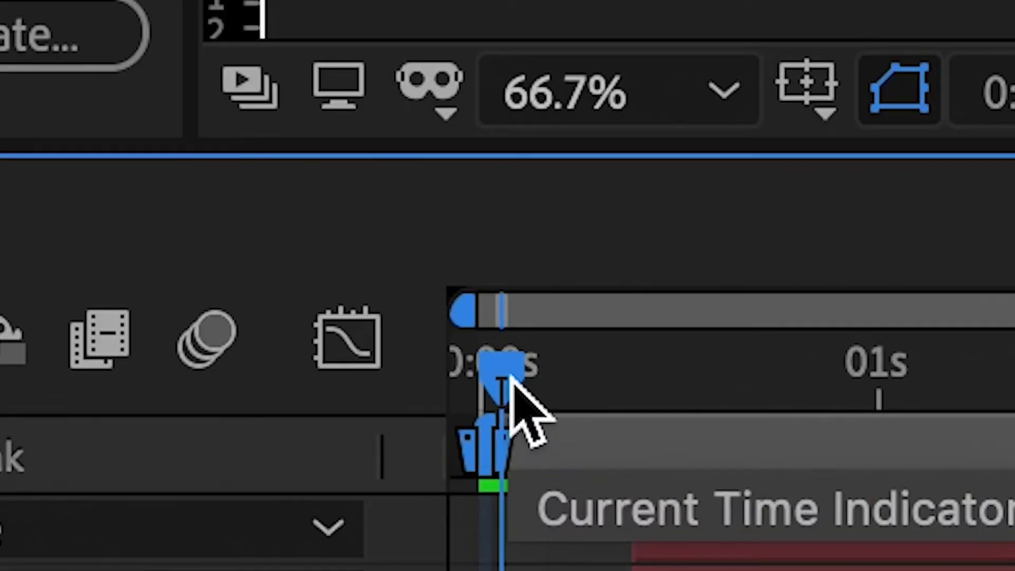
{"action": "left_click_drag", "start_coordinate": [511, 377], "coordinate": [885, 372]}
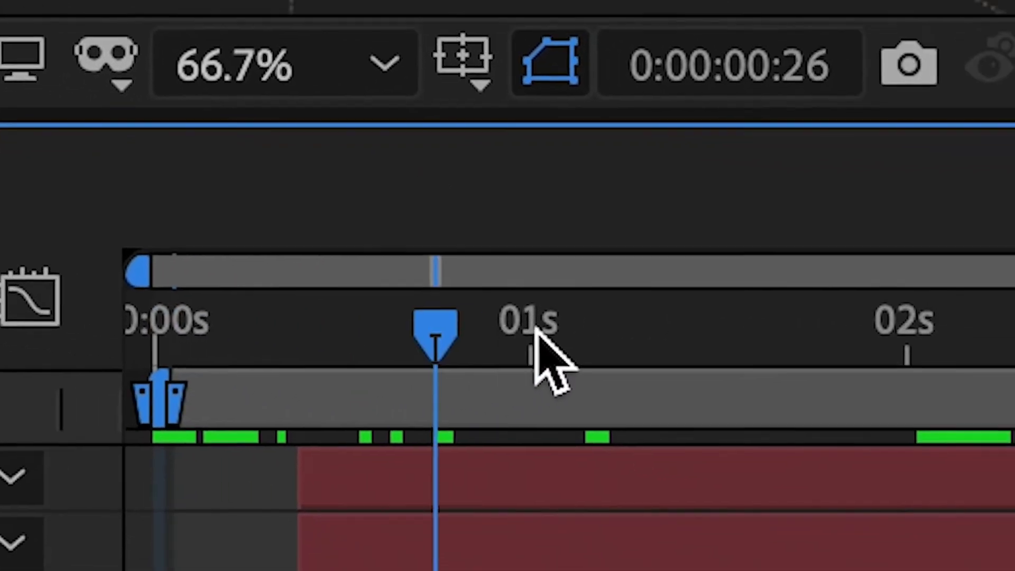
{"action": "mouse_move", "coordinate": [535, 328]}
{"action": "left_mouse_down"}
{"action": "mouse_move", "coordinate": [550, 290]}
{"action": "mouse_move", "coordinate": [582, 283]}
{"action": "mouse_move", "coordinate": [720, 288]}
{"action": "left_mouse_up"}
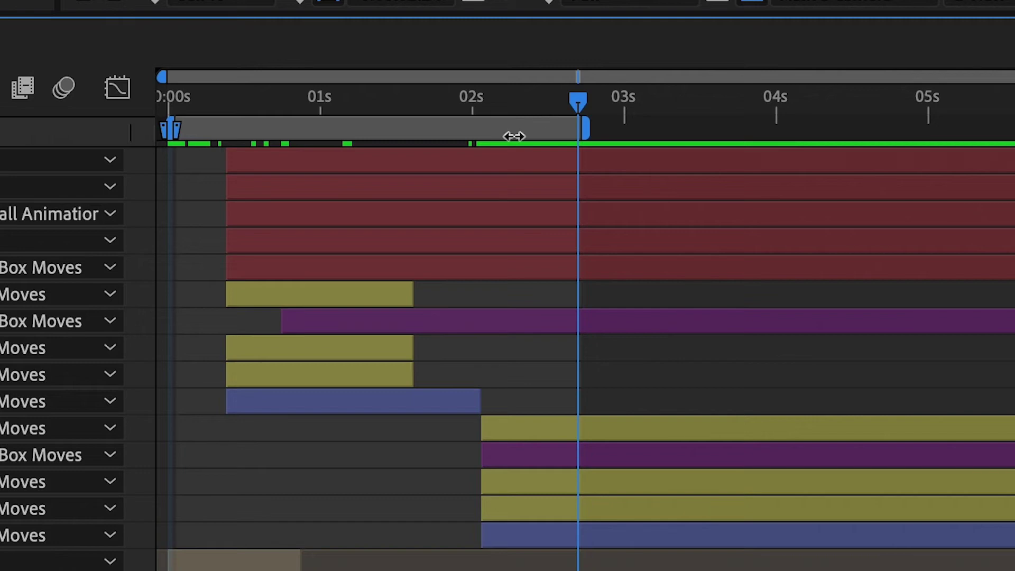
{"action": "right_click", "coordinate": [358, 372]}
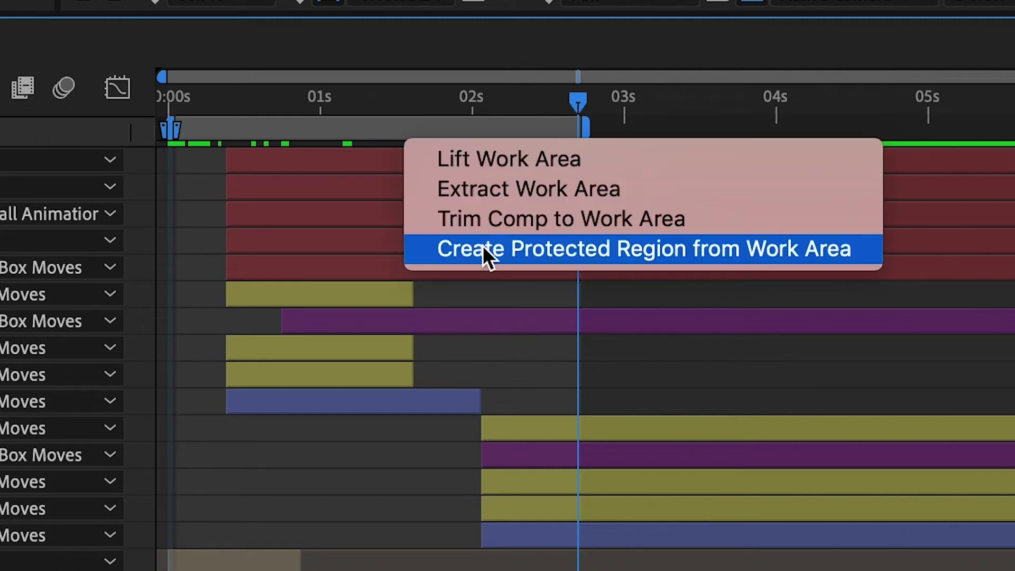
{"action": "left_click", "coordinate": [508, 261]}
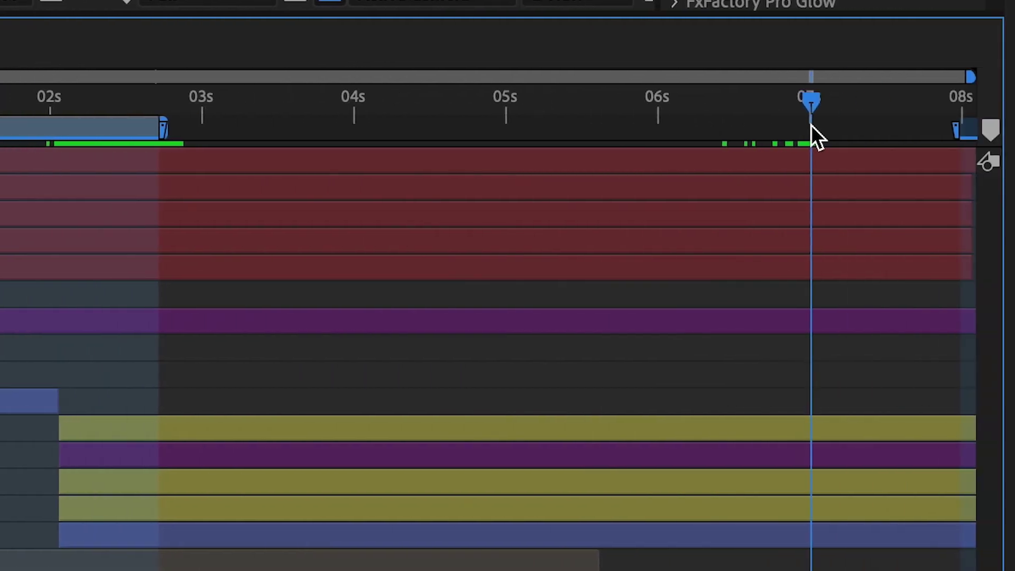
Step: Set the work area from about 7 seconds to the outro and create a second protected region from it
{"action": "key", "text": "b"}
{"action": "left_click_drag", "start_coordinate": [811, 105], "coordinate": [960, 101]}
{"action": "key", "text": "n"}
{"action": "right_click", "coordinate": [858, 128]}
{"action": "left_click", "coordinate": [814, 239]}
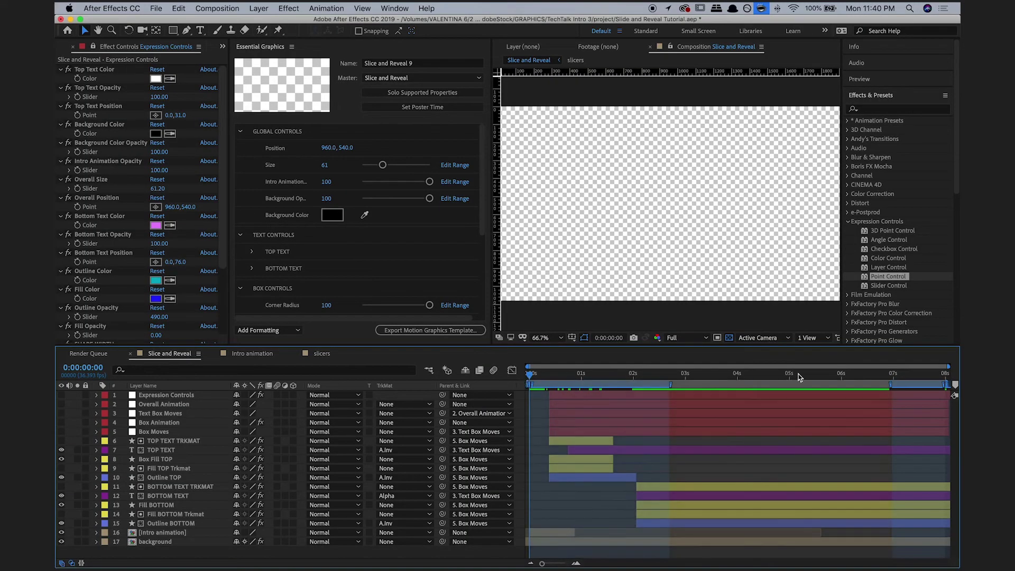
Step: Set the template's poster time to the frame at 0:00:03:31
{"action": "key", "text": "End"}
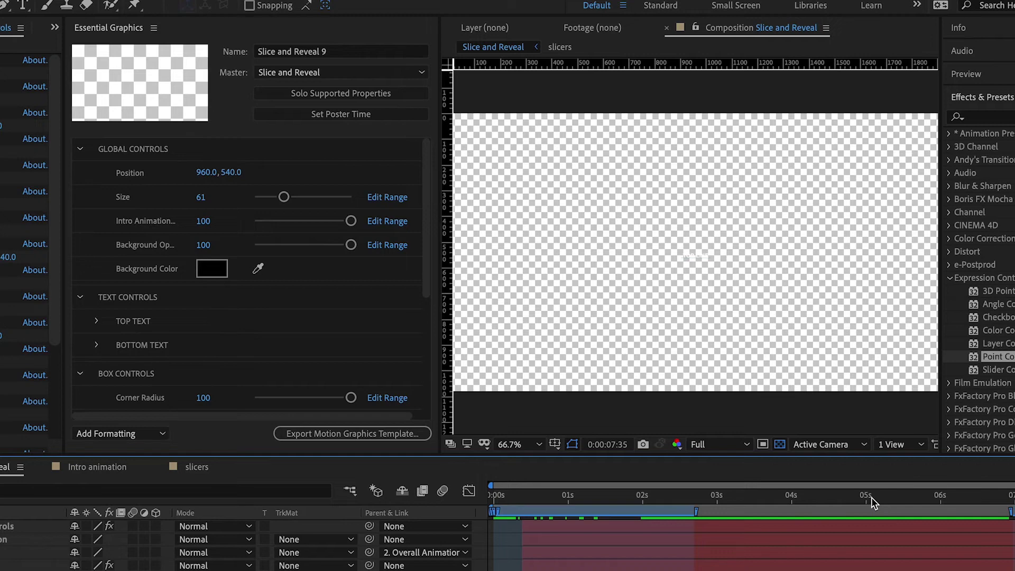
{"action": "left_click", "coordinate": [789, 376]}
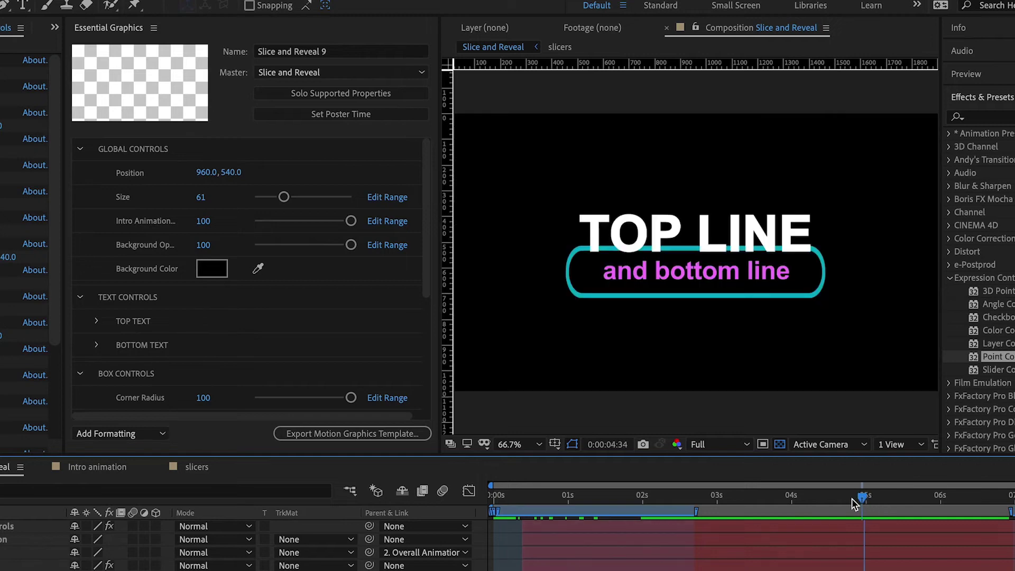
{"action": "left_click", "coordinate": [781, 502]}
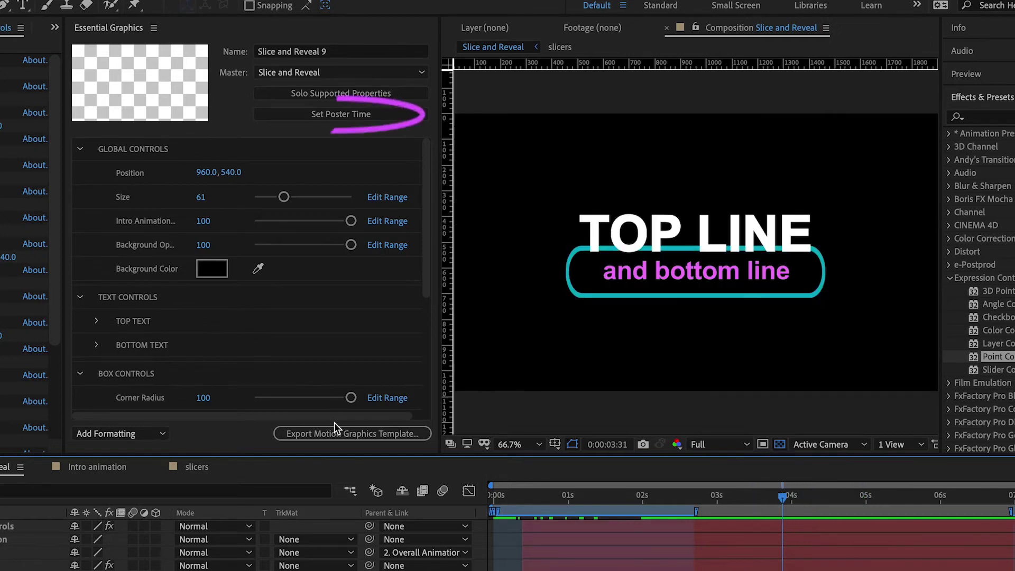
{"action": "left_click", "coordinate": [354, 115]}
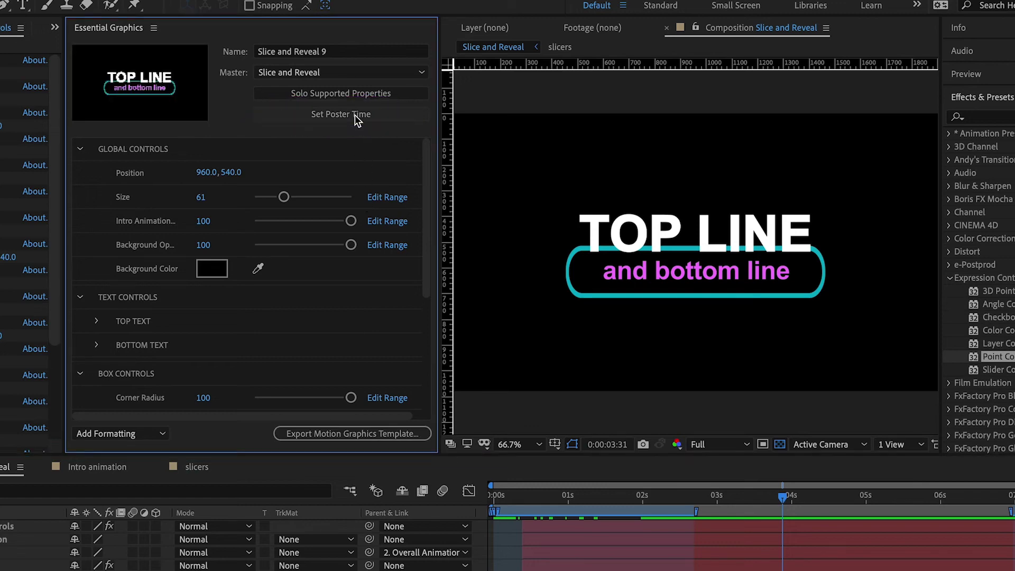
Step: Name the template Slice and Reveal Title and export it as a motion graphics template, saving the project
{"action": "left_click_drag", "start_coordinate": [322, 51], "coordinate": [338, 54]}
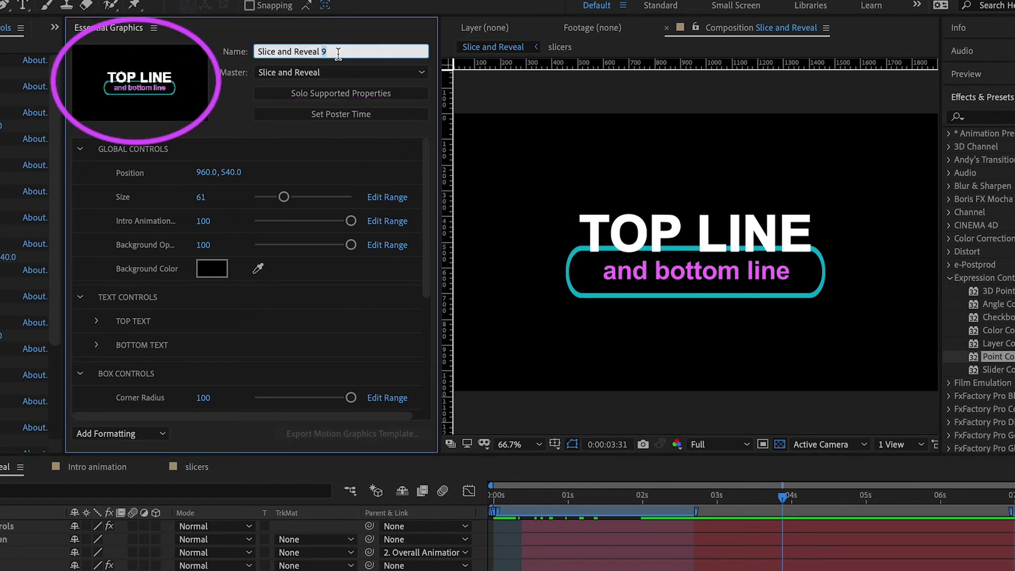
{"action": "type", "text": "T"}
{"action": "type", "text": "itle"}
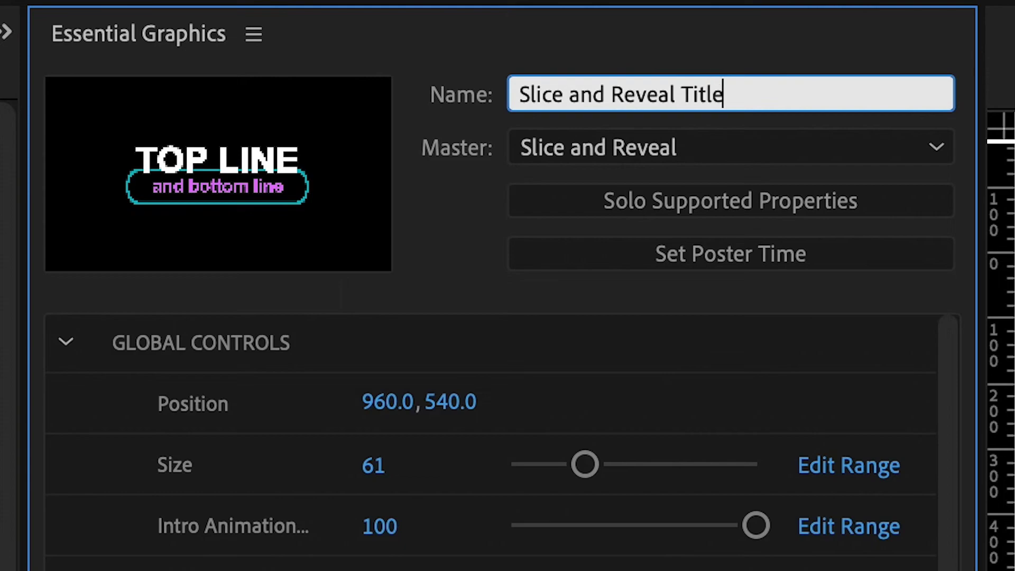
{"action": "key", "text": "Return"}
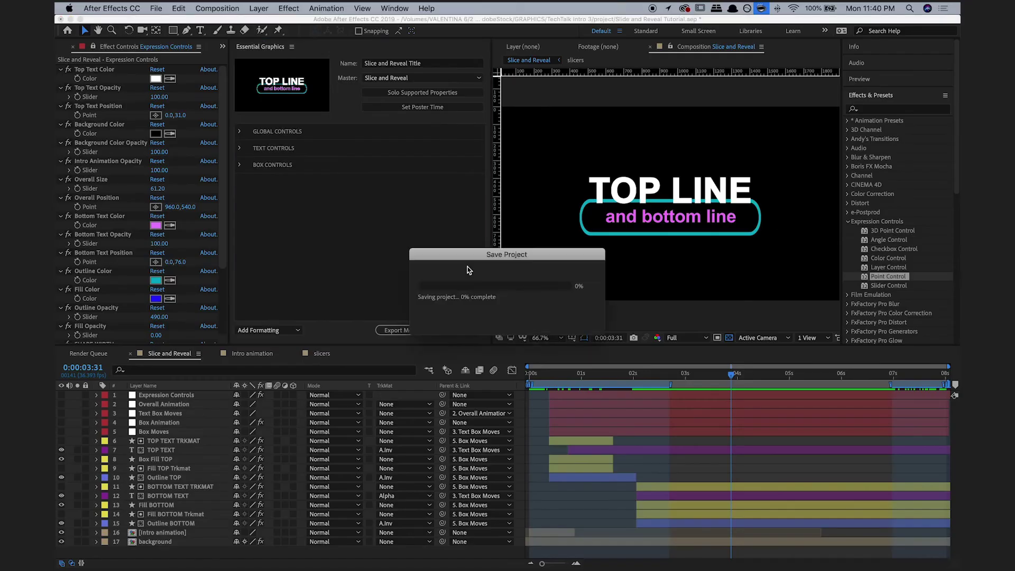
{"action": "left_click", "coordinate": [464, 329]}
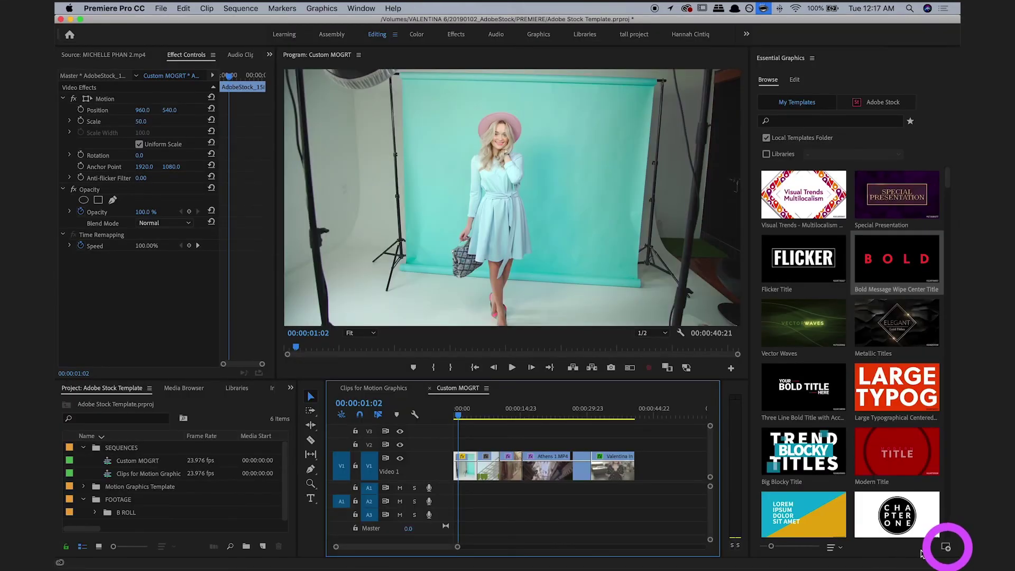
Step: In Premiere Pro, install the Slice and Reveal Title template and place it on track V2 at the start of the Custom MOGRT sequence
{"action": "left_click", "coordinate": [946, 548]}
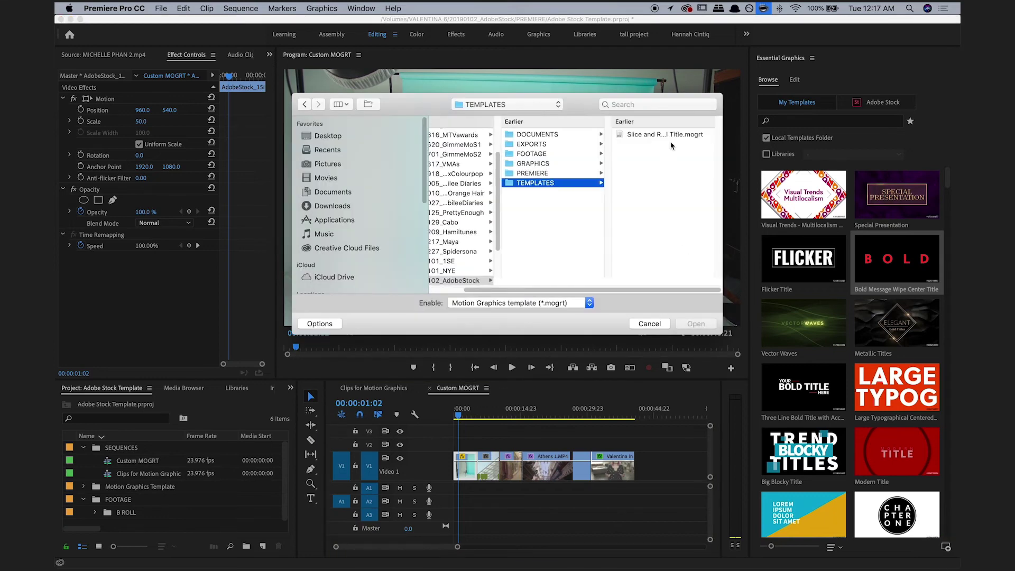
{"action": "left_click", "coordinate": [667, 136]}
{"action": "left_click", "coordinate": [696, 323]}
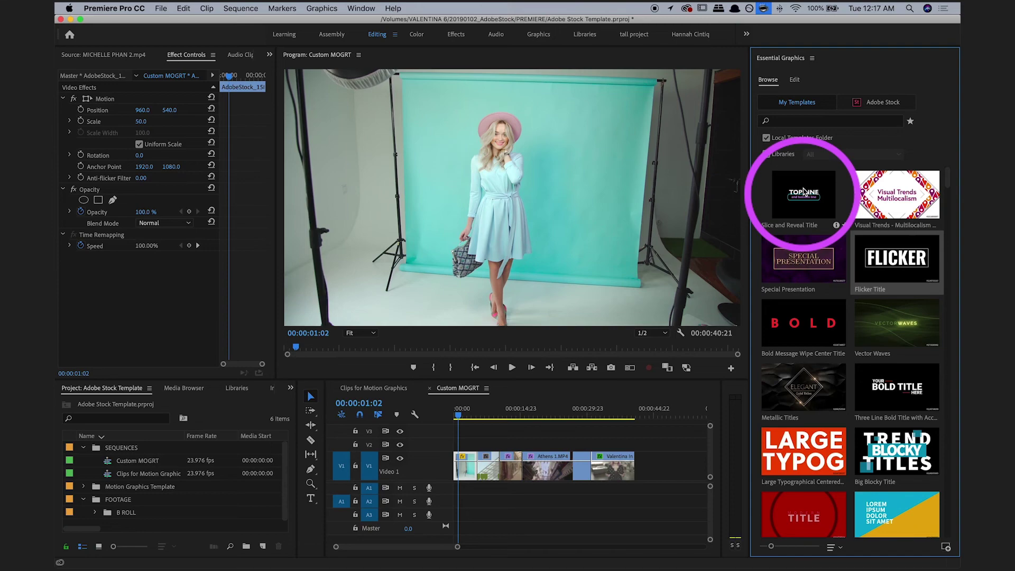
{"action": "left_click_drag", "start_coordinate": [804, 191], "coordinate": [457, 444]}
Step: Set the title's Background Color to teal 60AEA8
{"action": "left_click", "coordinate": [771, 122]}
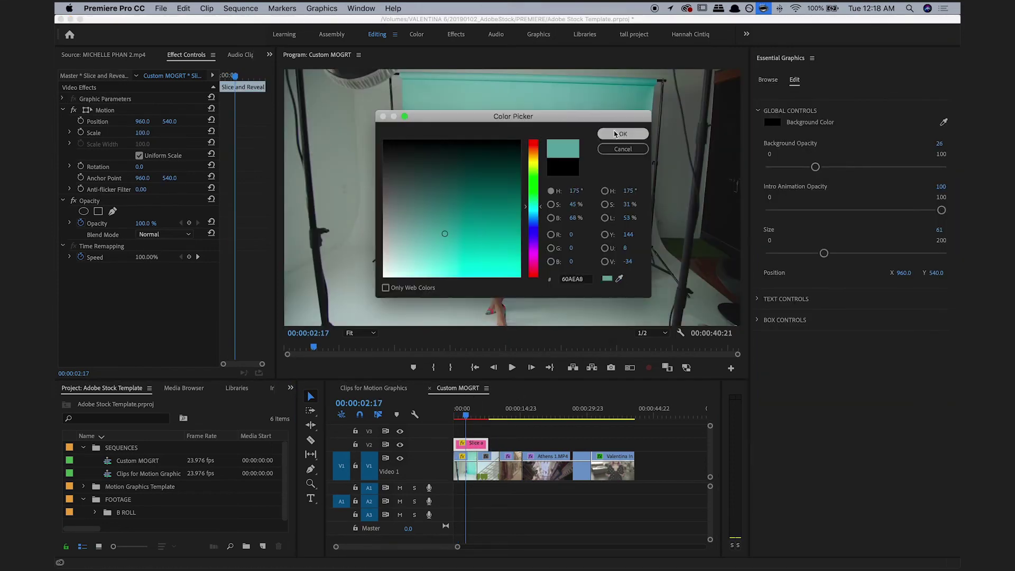